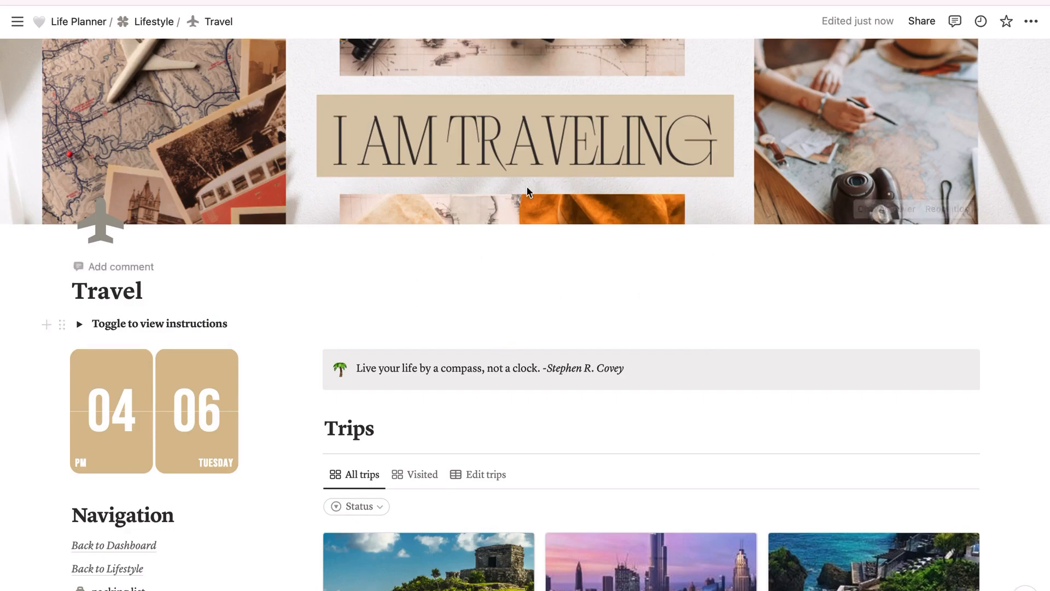
# Step: Look over the Travel page's Trips gallery and the parent Lifestyle page with its upcoming trips
pyautogui.scroll(-2, 457, 277)
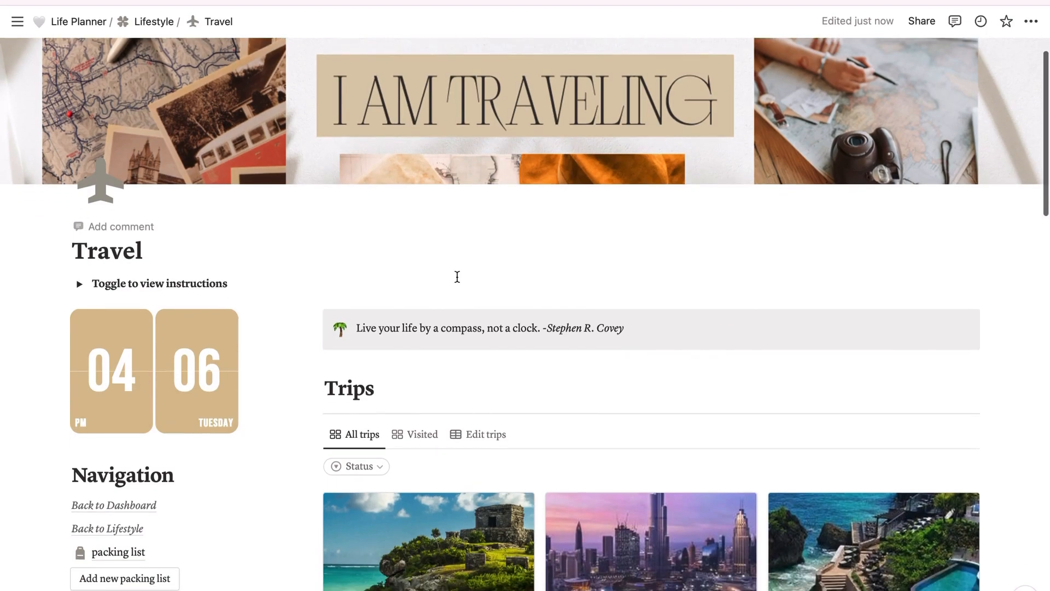
pyautogui.scroll(-3, 458, 277)
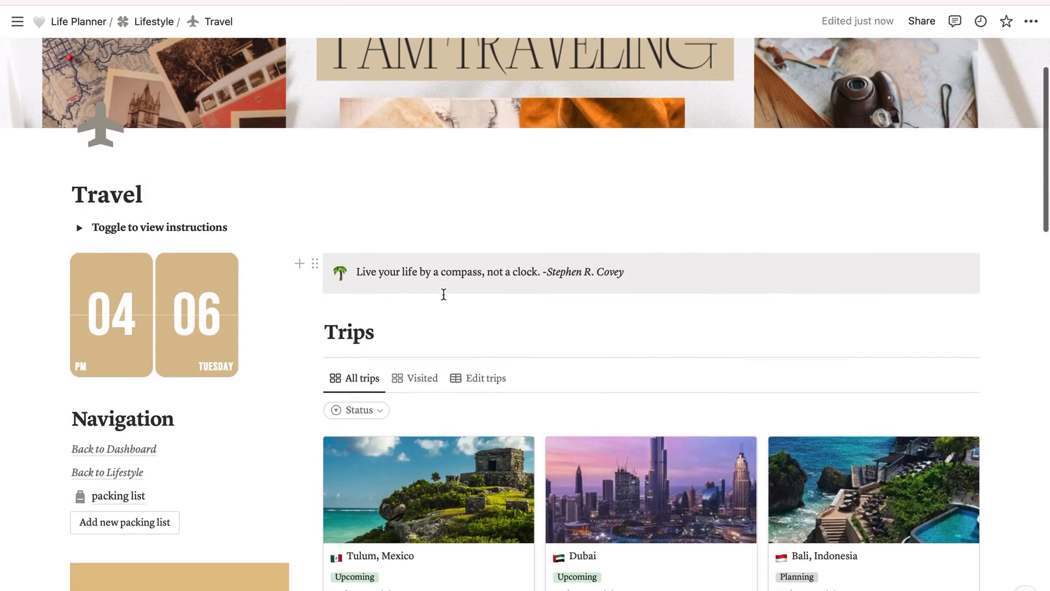
pyautogui.scroll(-3, 450, 321)
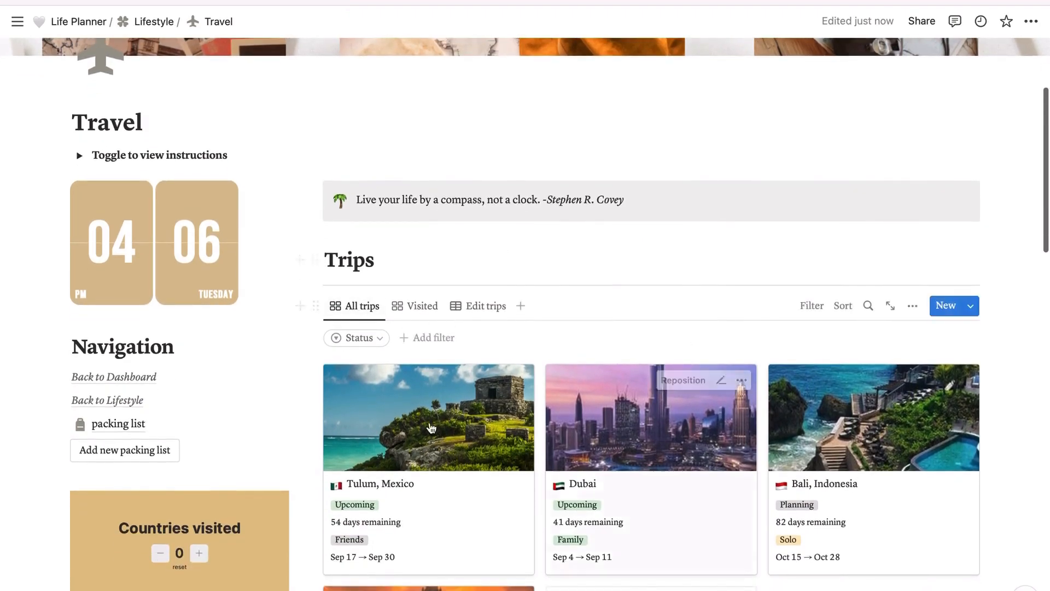
pyautogui.scroll(-1, 524, 358)
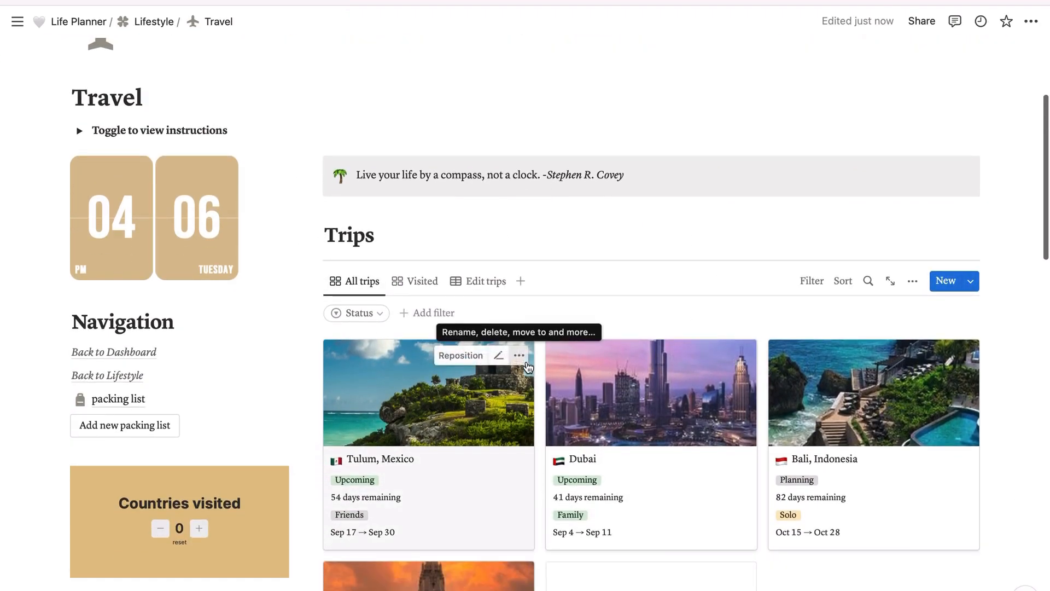
pyautogui.scroll(-2, 528, 367)
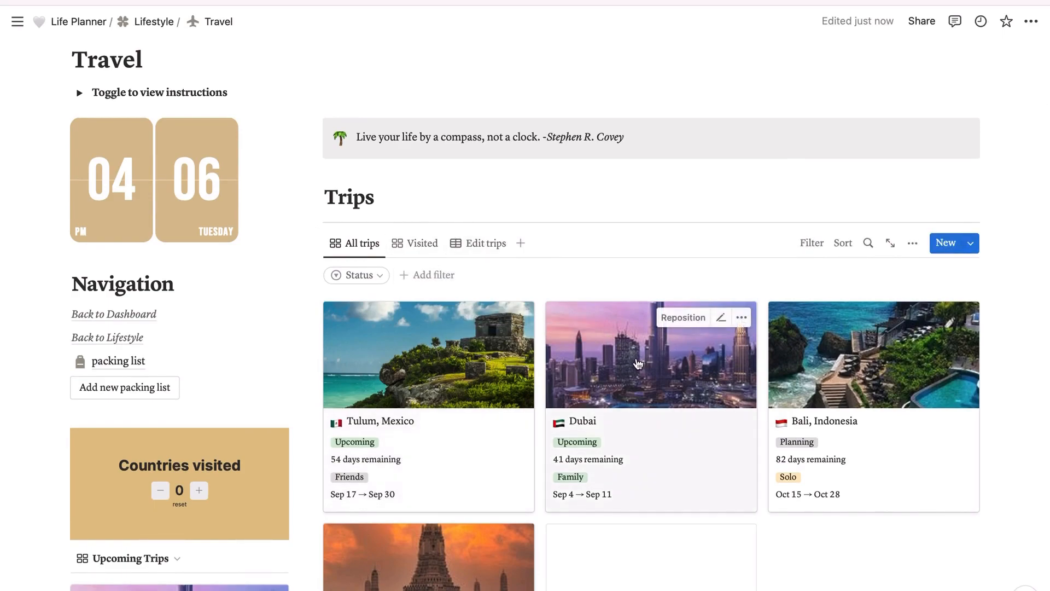
pyautogui.scroll(3, 485, 317)
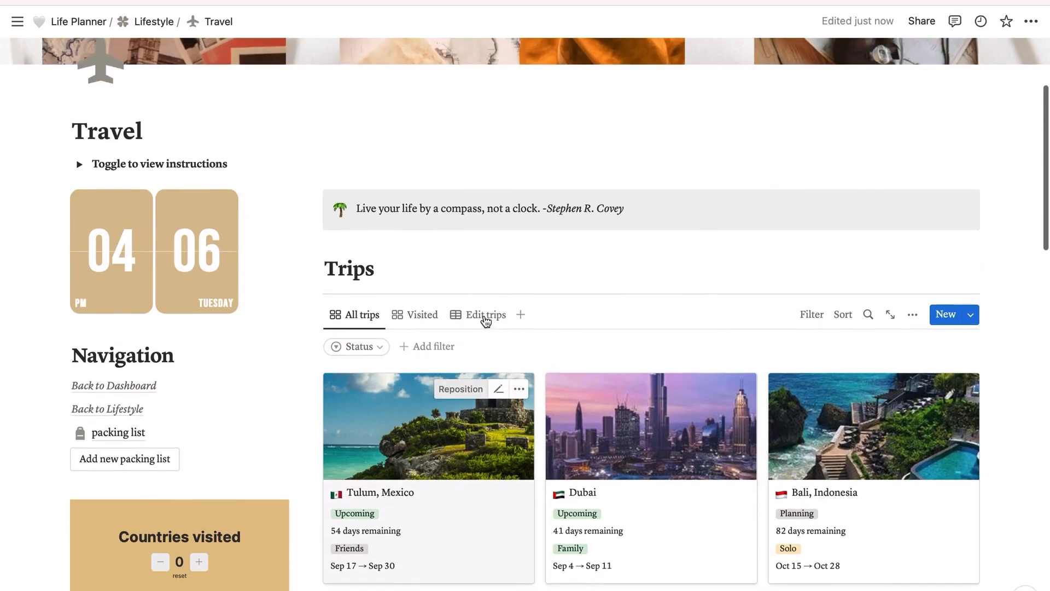
pyautogui.click(157, 23)
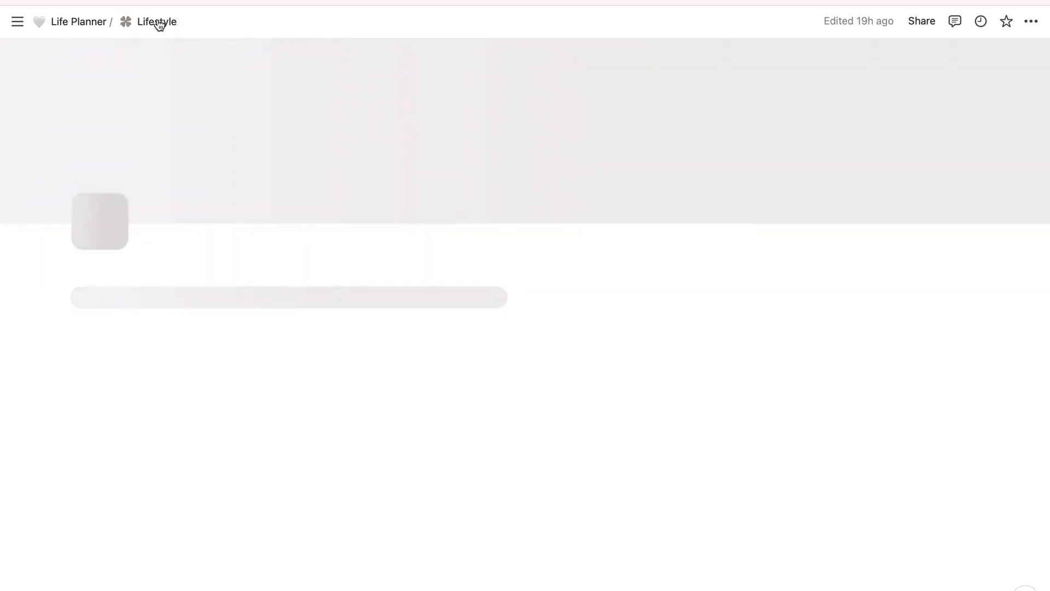
pyautogui.scroll(-2, 511, 328)
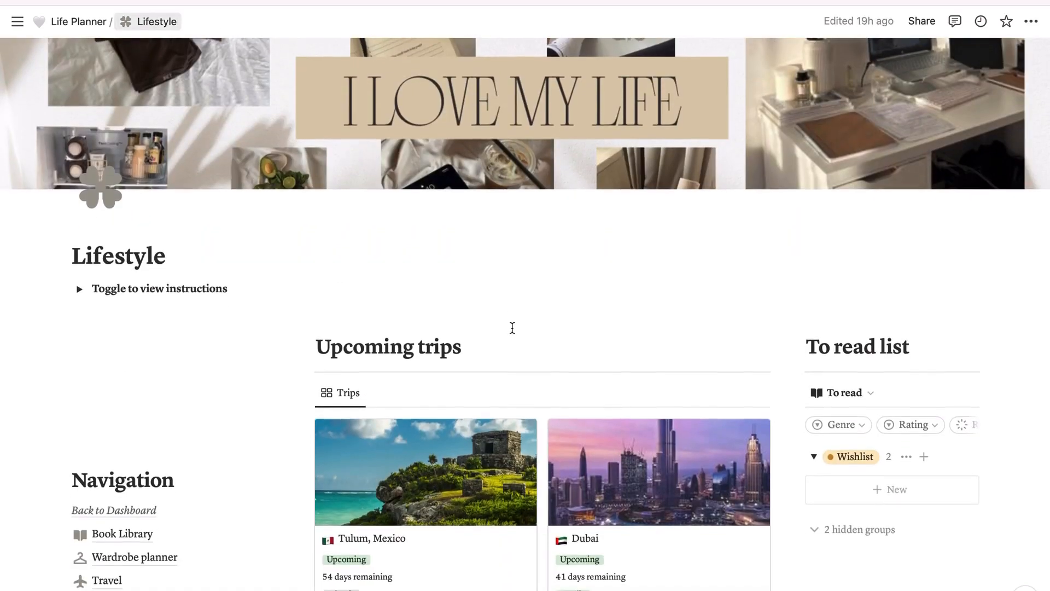
pyautogui.scroll(-2, 468, 346)
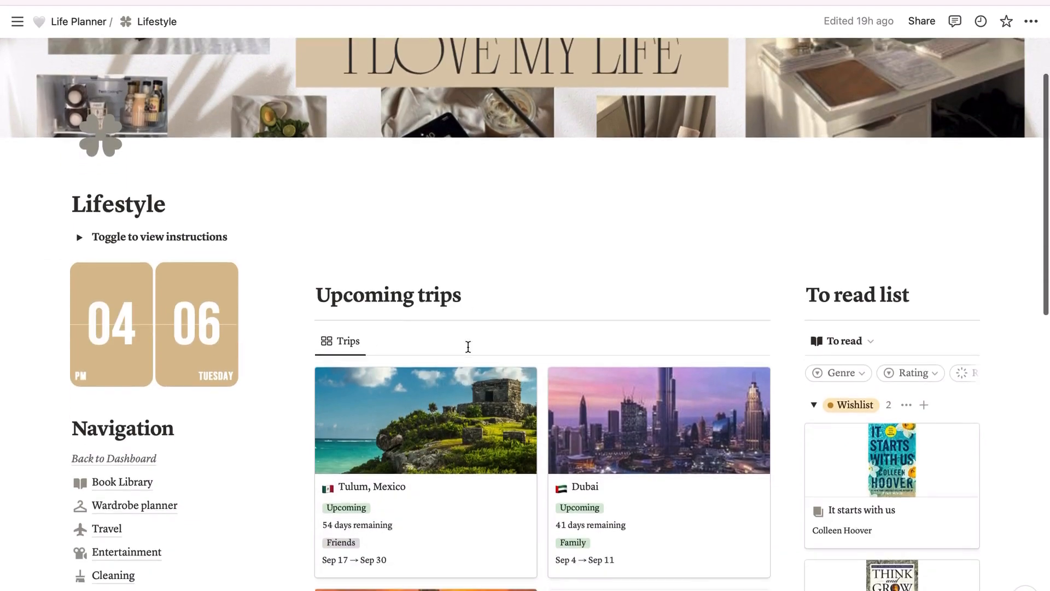
# Step: Reopen the Travel page and examine its Trips database in the Visited, Edit trips and All trips views
pyautogui.click(109, 528)
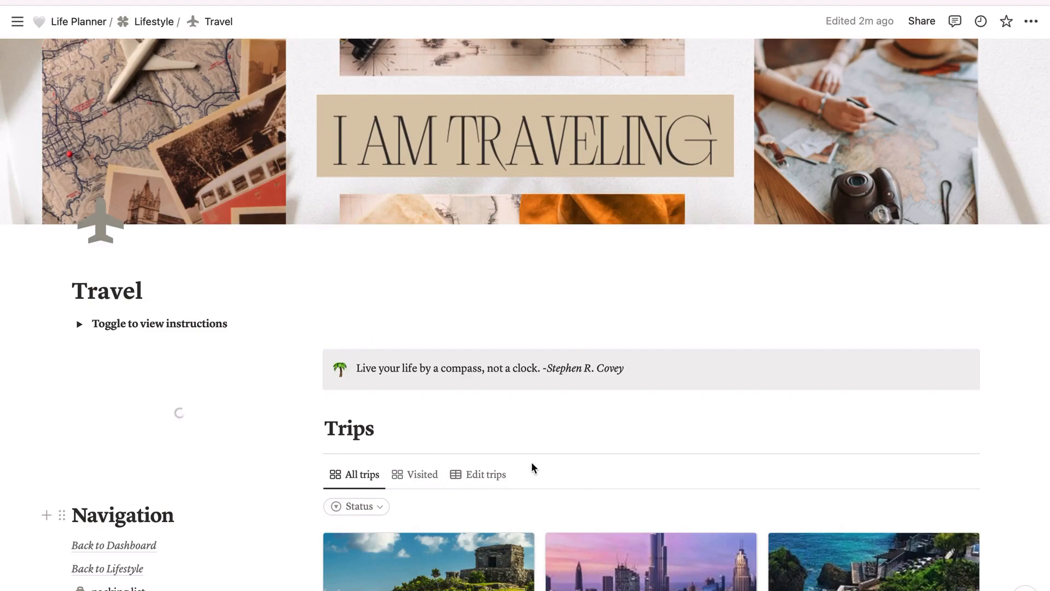
pyautogui.scroll(-5, 517, 457)
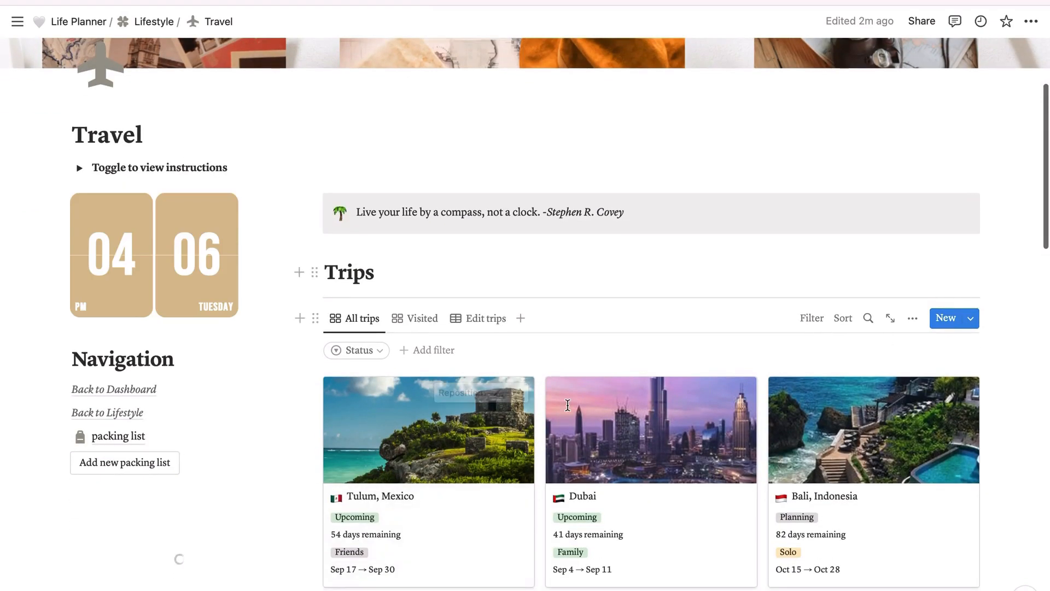
pyautogui.scroll(-2, 604, 289)
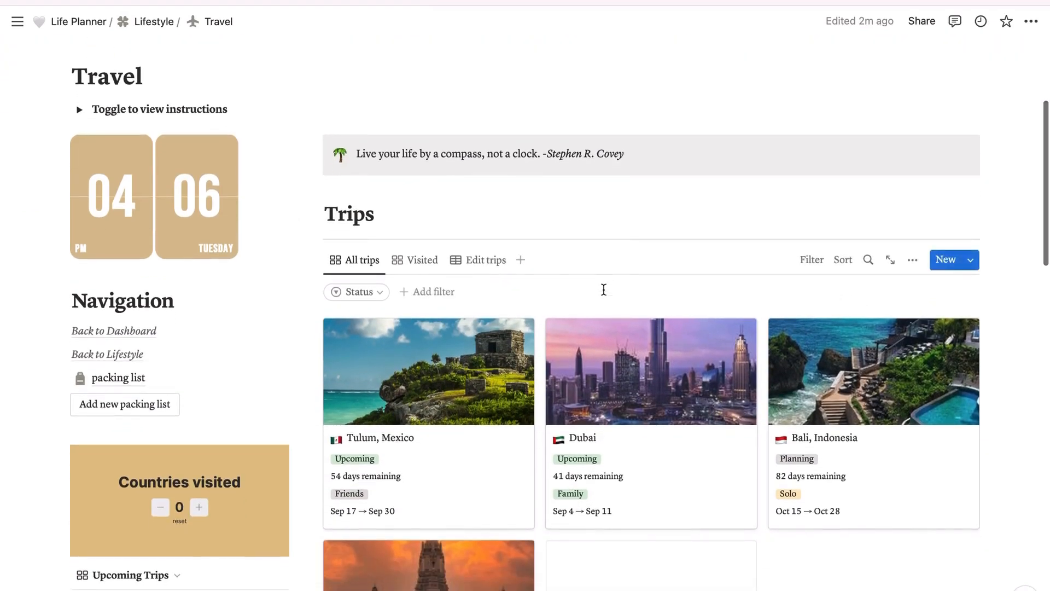
pyautogui.scroll(-2, 604, 289)
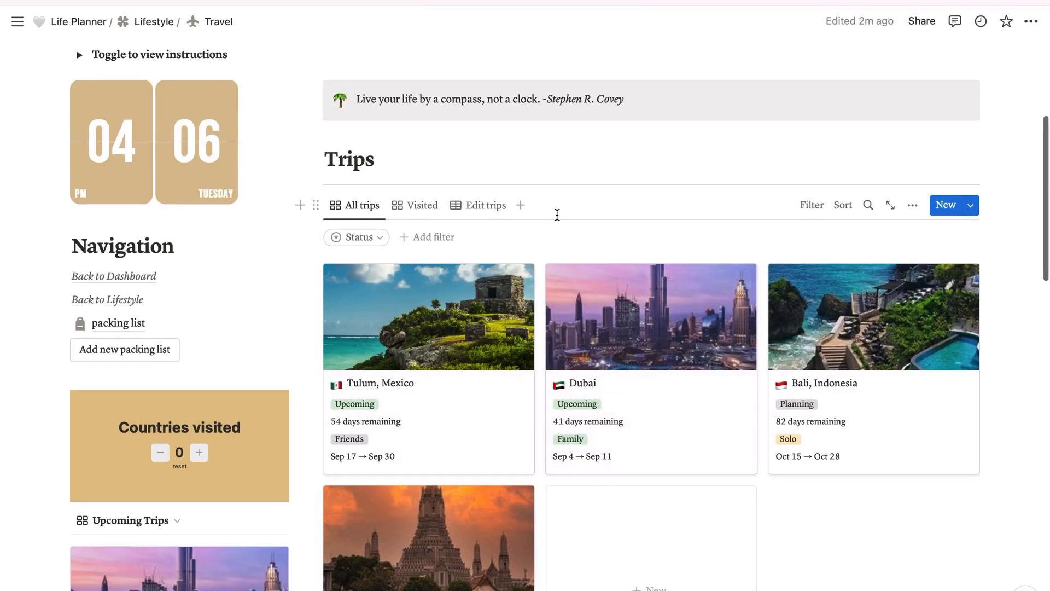
pyautogui.scroll(-4, 557, 214)
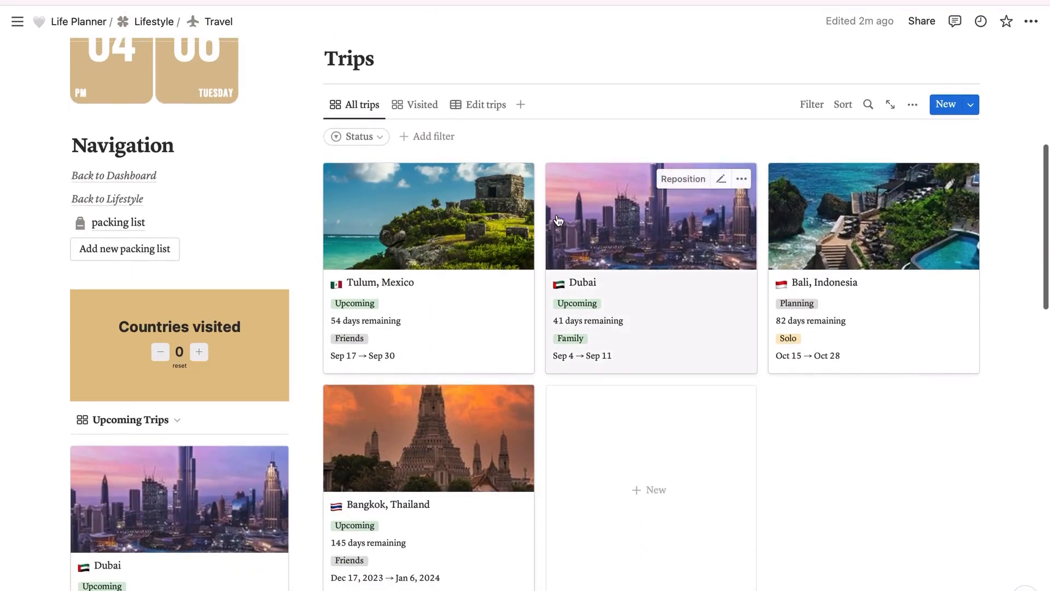
pyautogui.scroll(3, 556, 220)
pyautogui.scroll(-2, 556, 223)
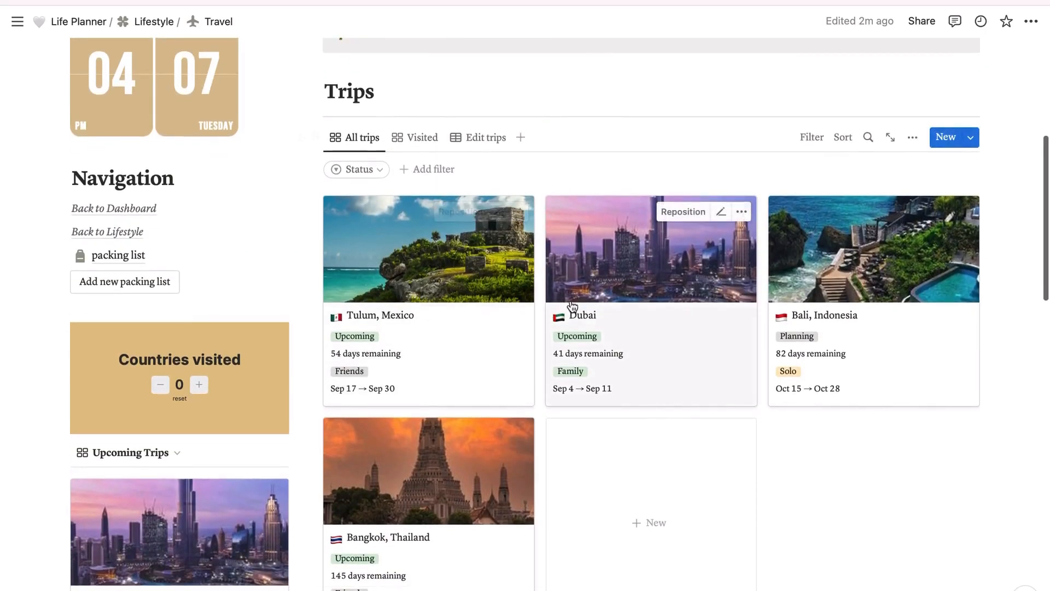
pyautogui.click(431, 142)
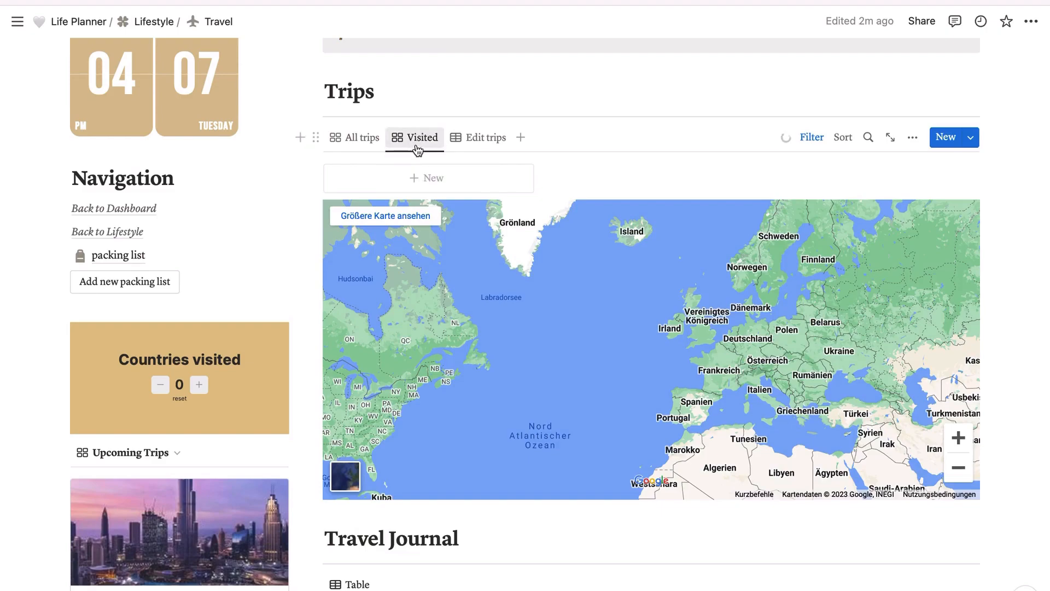
pyautogui.click(487, 140)
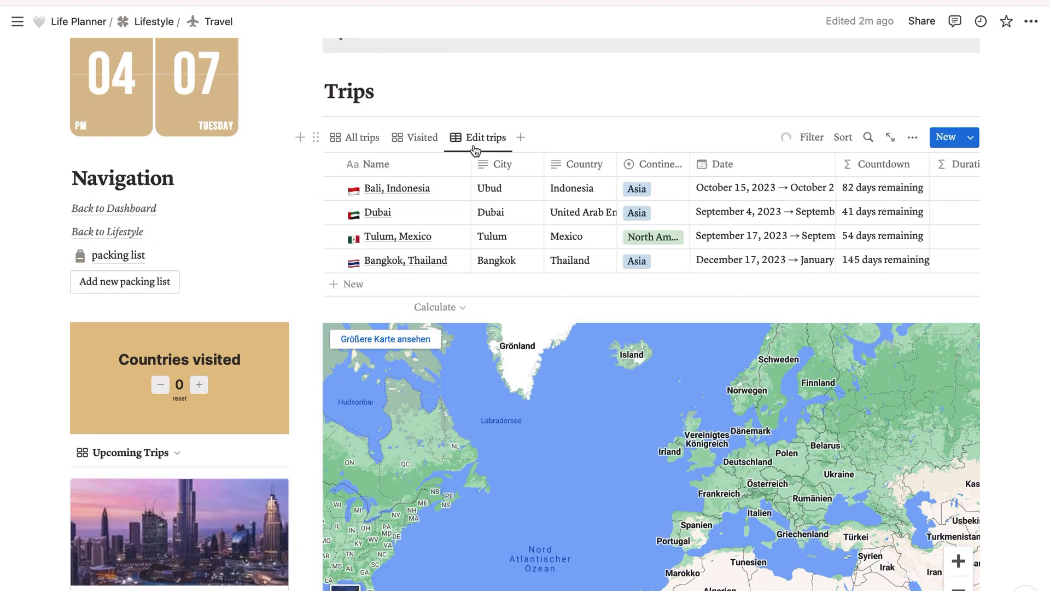
pyautogui.click(362, 141)
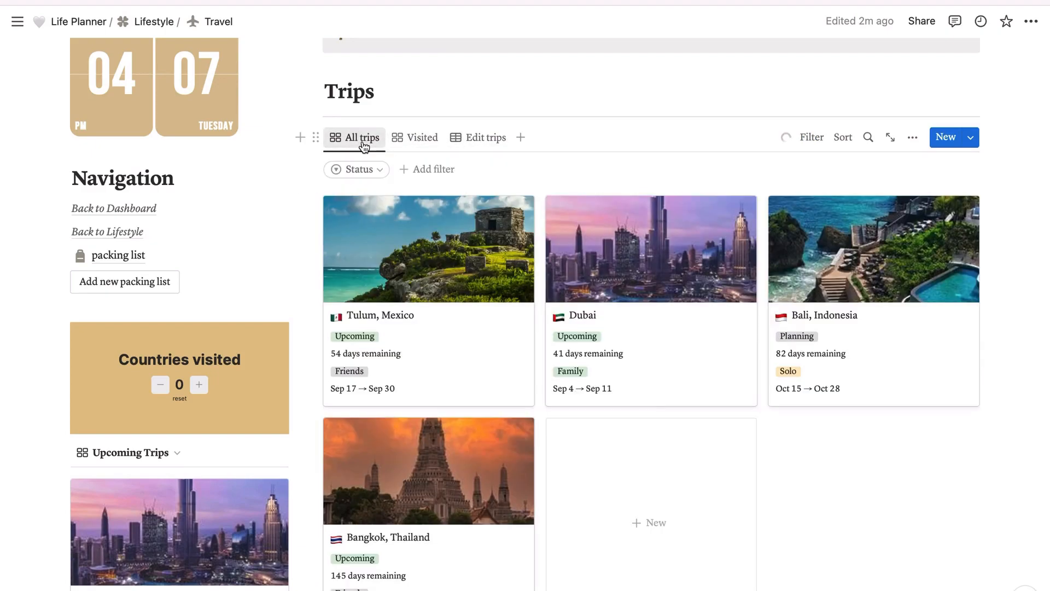
# Step: Look over the Upcoming Trips cards on the Travel page and open the packing list page
pyautogui.scroll(-3, 339, 289)
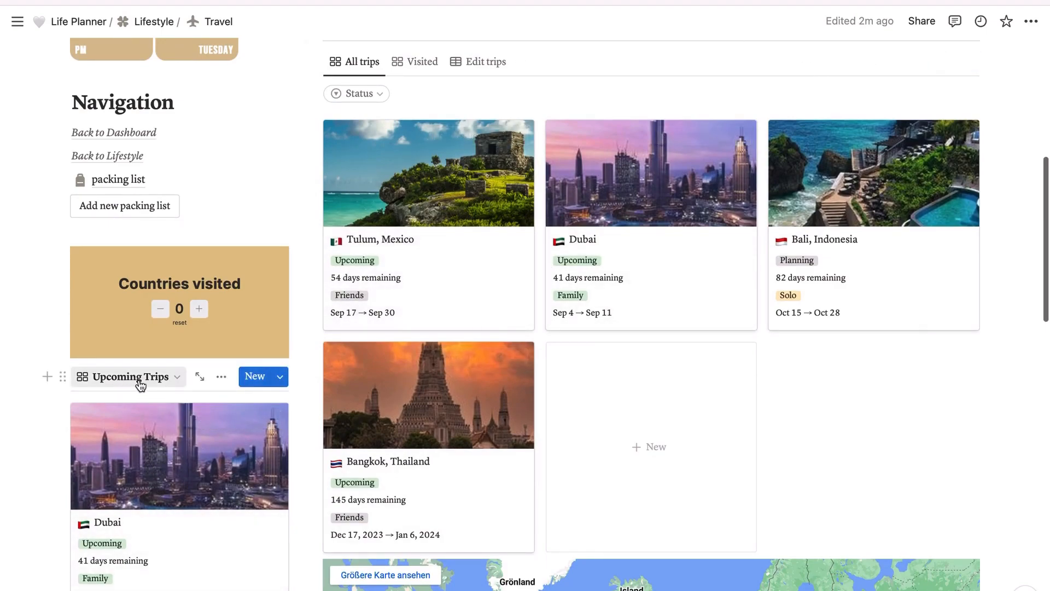
pyautogui.scroll(-5, 140, 492)
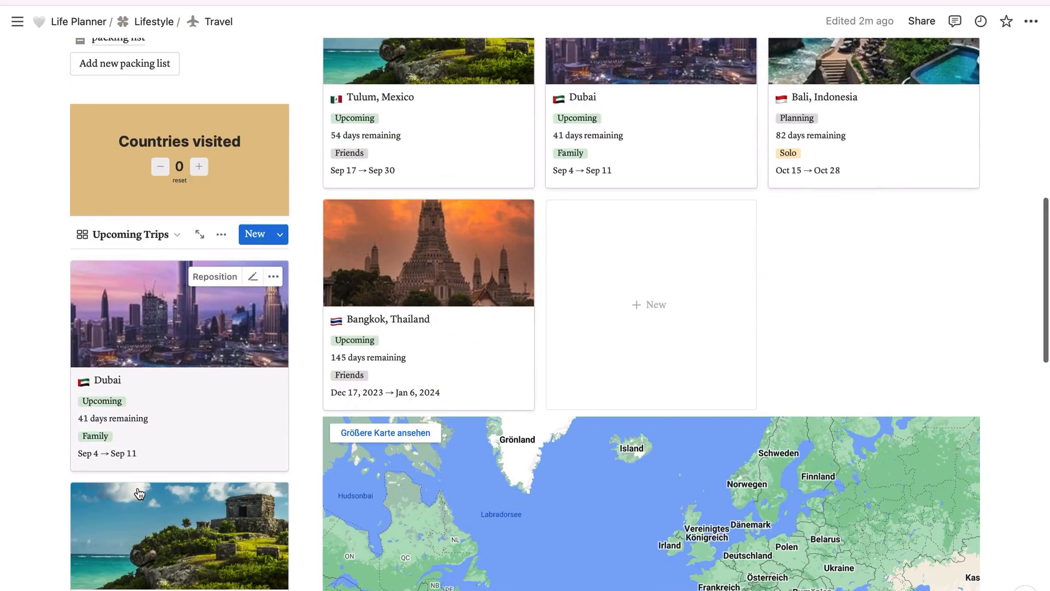
pyautogui.scroll(3, 140, 492)
pyautogui.scroll(5, 140, 493)
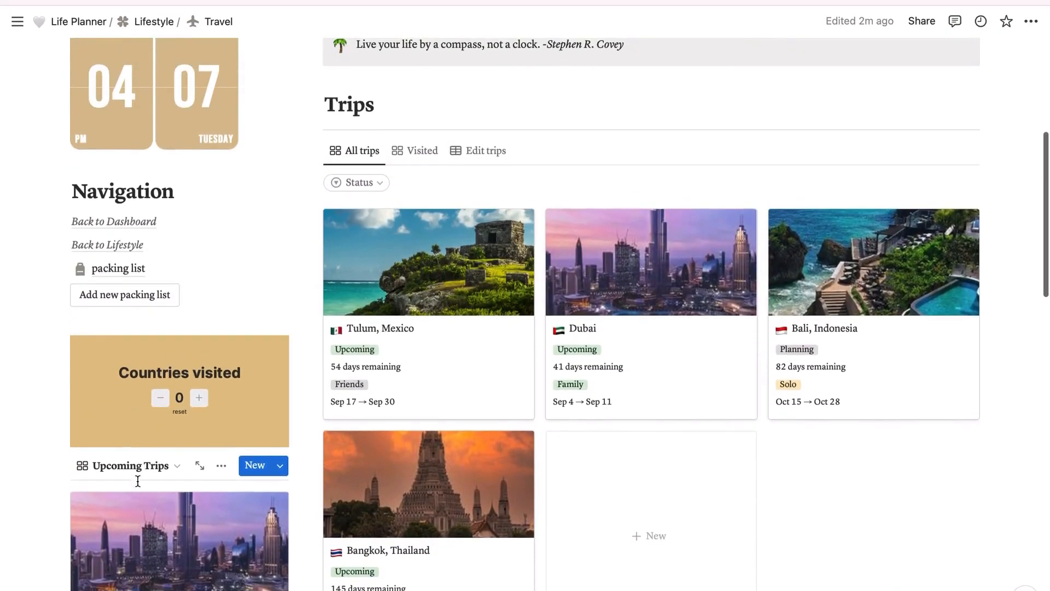
pyautogui.click(126, 269)
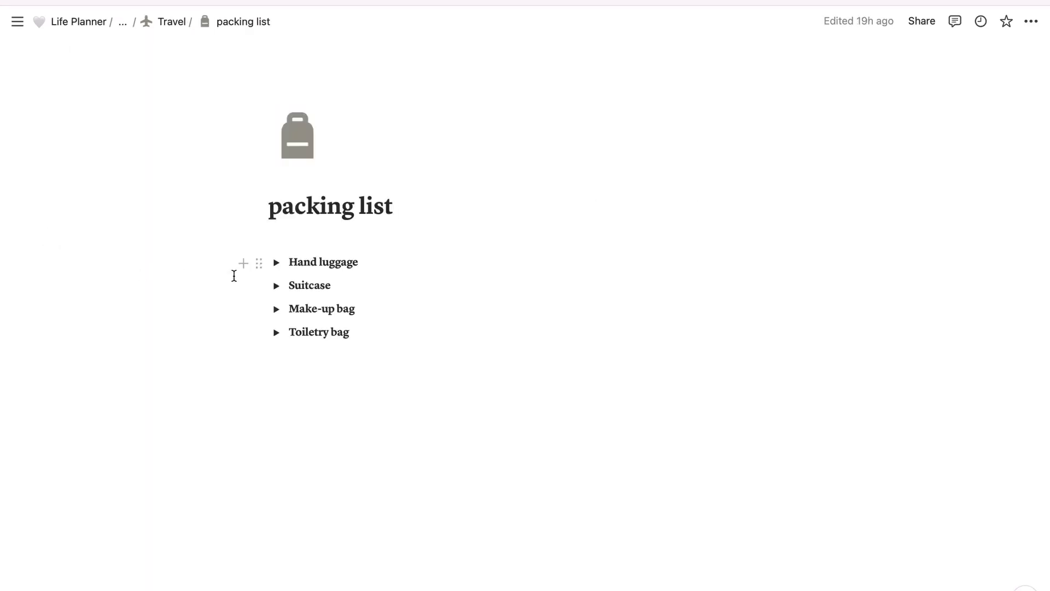
# Step: Expand the Hand luggage checklist to review its items, try the Phone checkbox, and collapse the list again
pyautogui.click(276, 263)
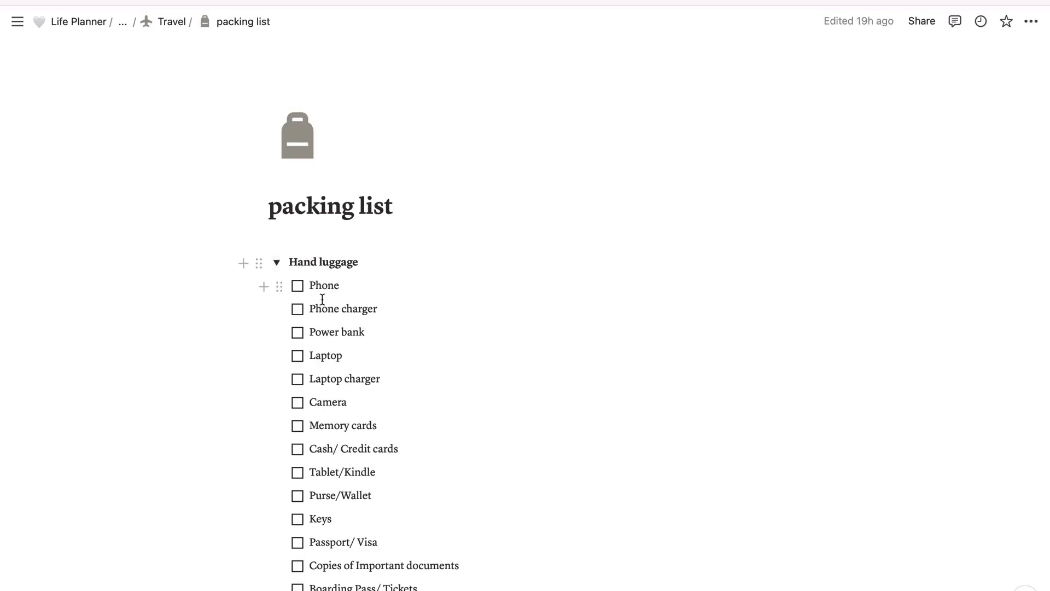
pyautogui.scroll(-3, 322, 299)
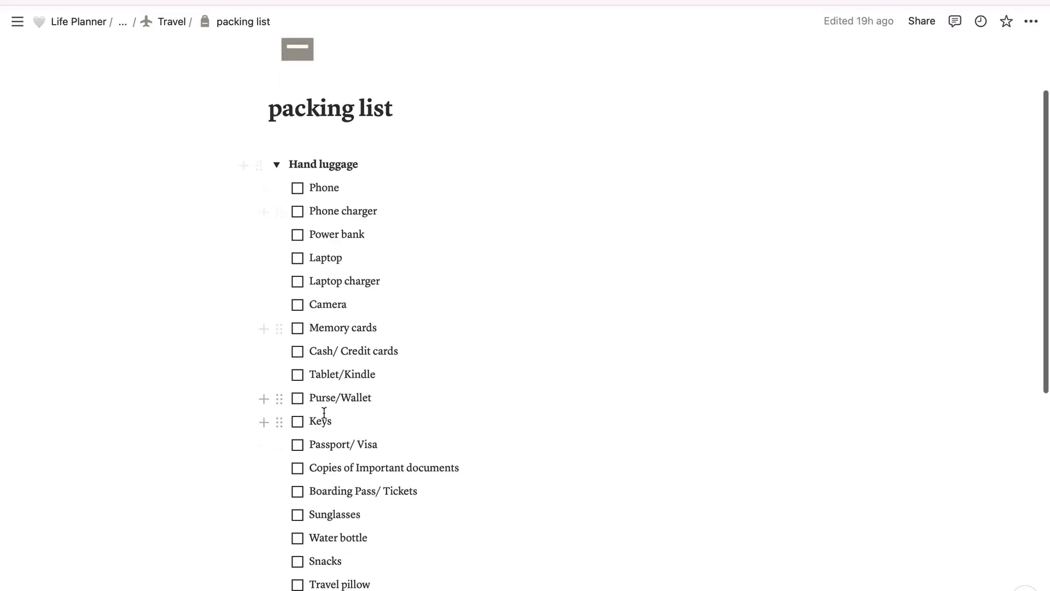
pyautogui.click(298, 192)
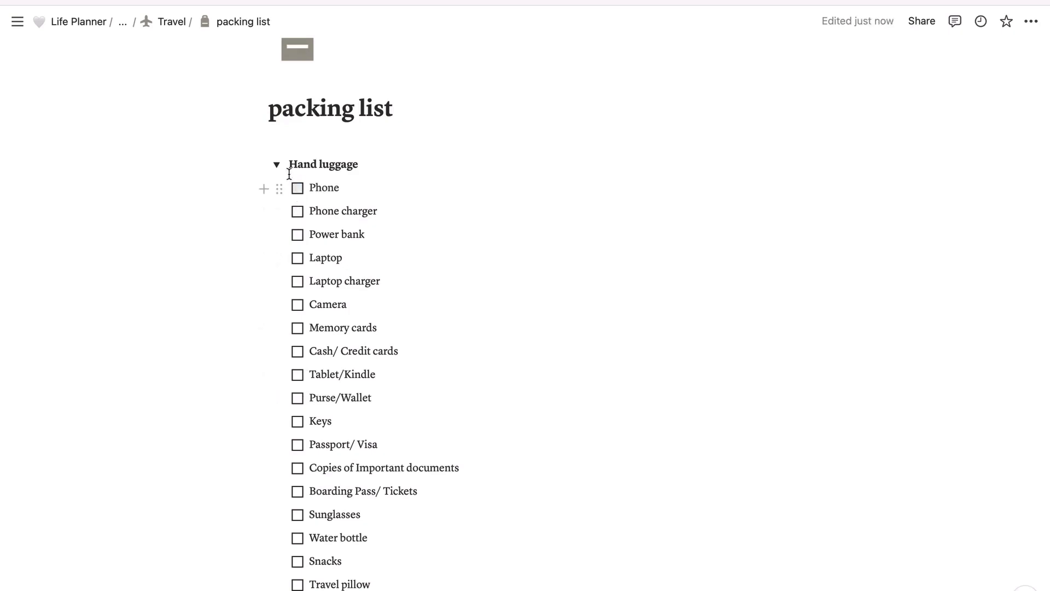
pyautogui.click(280, 169)
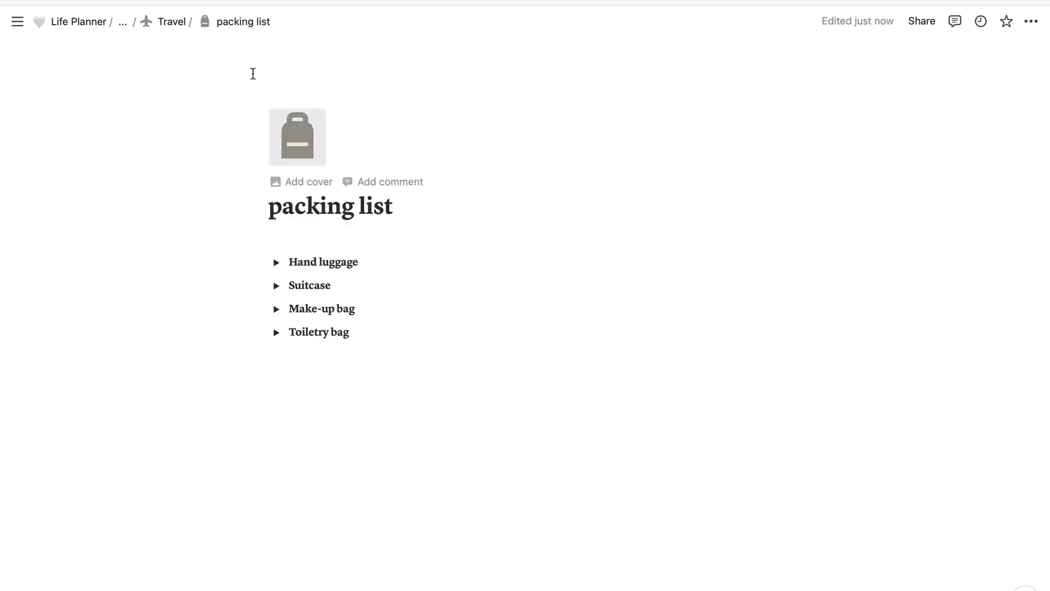
# Step: Return to the Travel page and try increasing the Countries visited counter
pyautogui.click(172, 25)
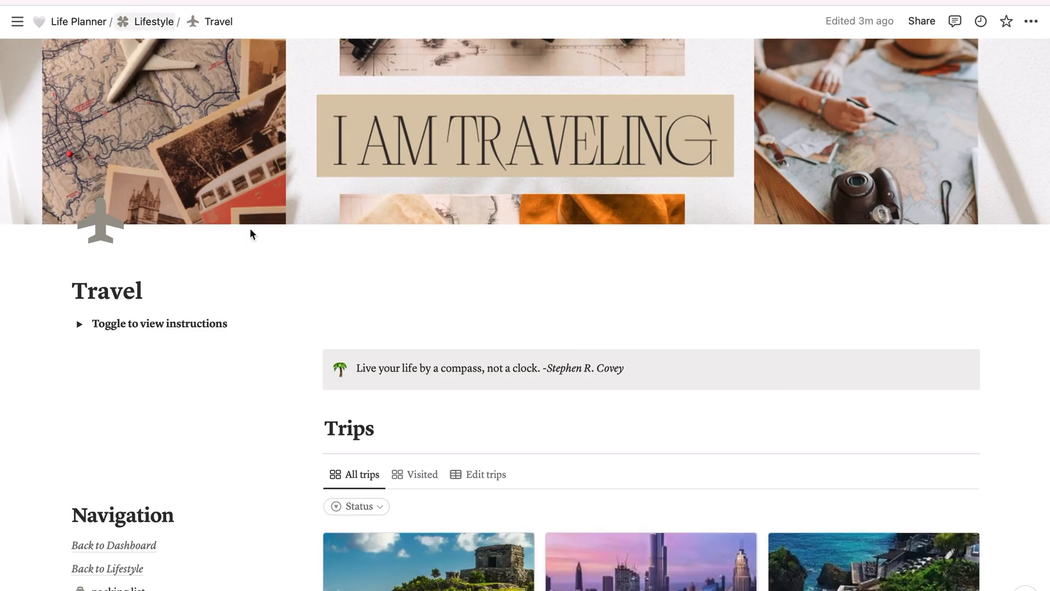
pyautogui.scroll(-3, 255, 272)
pyautogui.scroll(1, 255, 278)
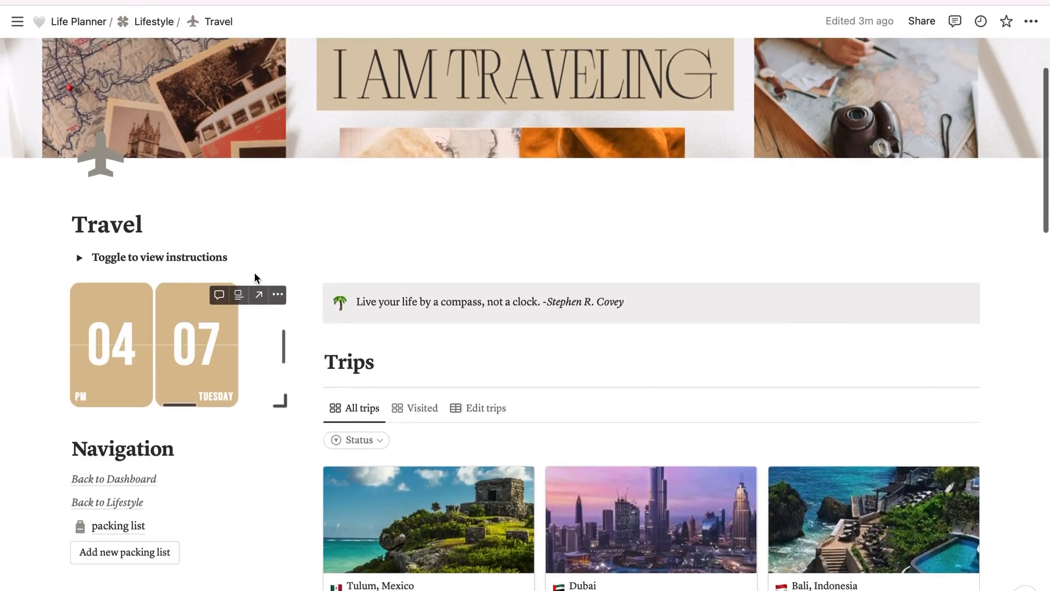
pyautogui.scroll(-1, 236, 486)
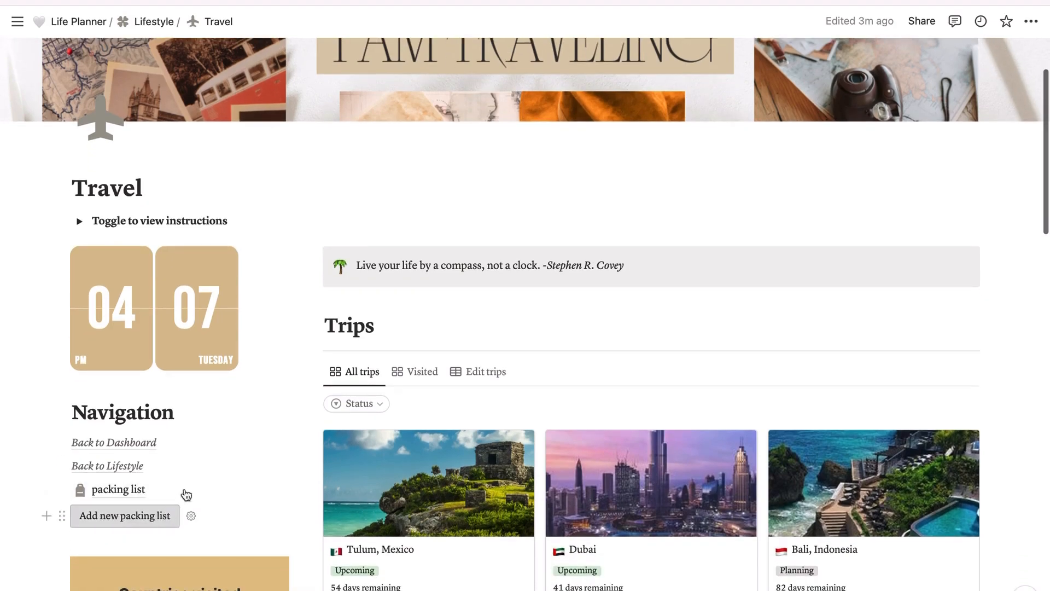
pyautogui.scroll(-1, 189, 487)
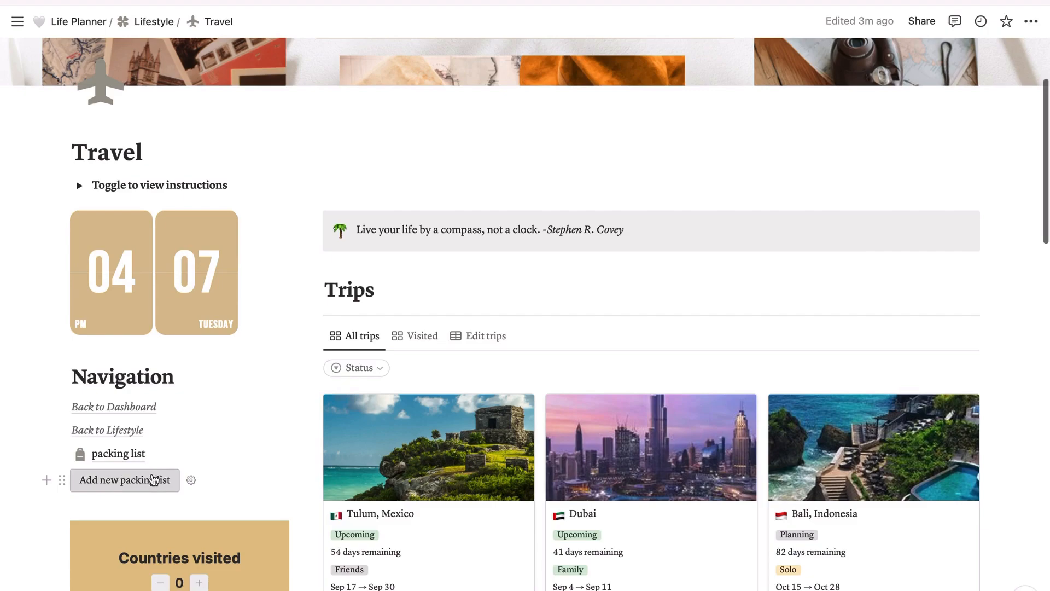
pyautogui.scroll(-2, 469, 293)
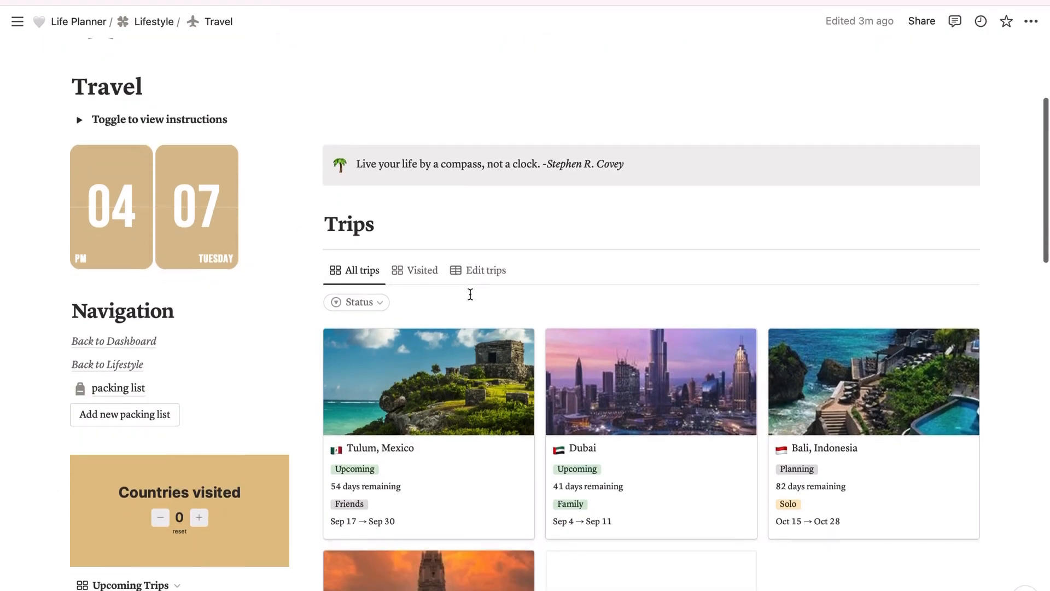
pyautogui.scroll(-5, 470, 294)
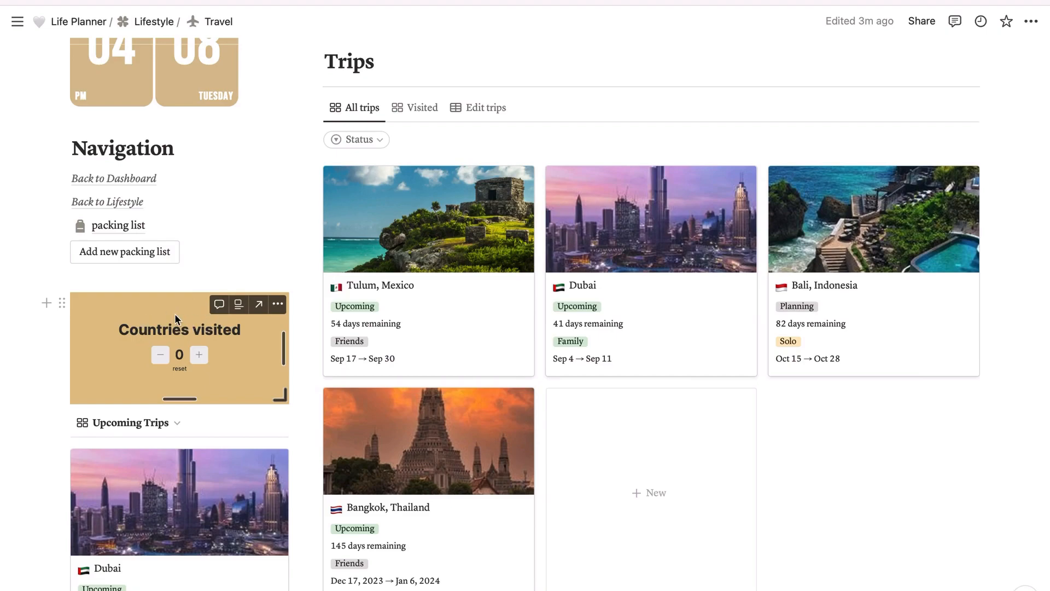
pyautogui.click(198, 356)
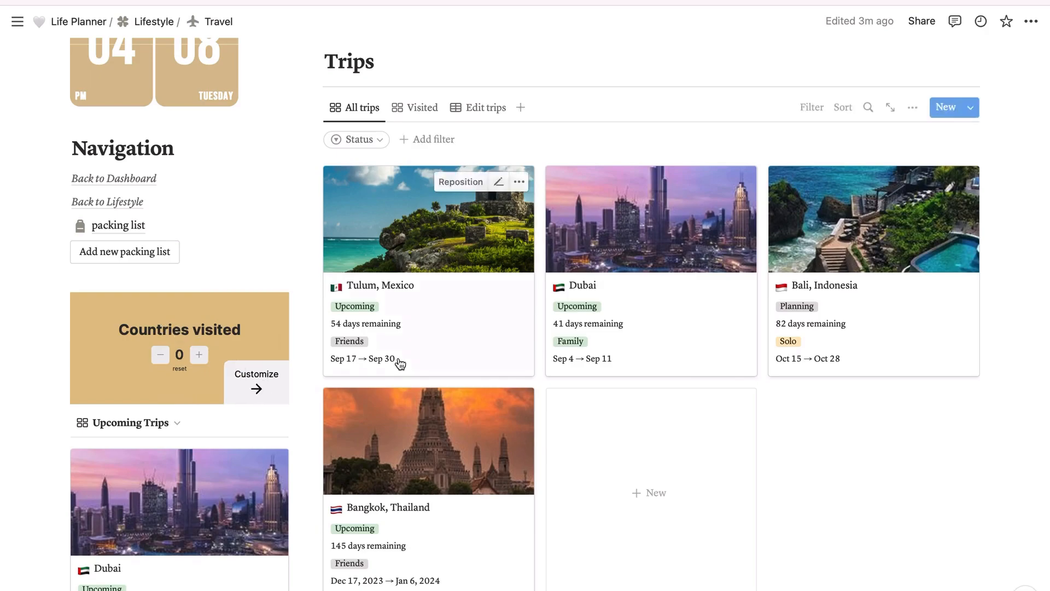
# Step: Pan the embedded world map on the Travel page from the Atlantic toward Europe and Asia
pyautogui.scroll(-10, 347, 359)
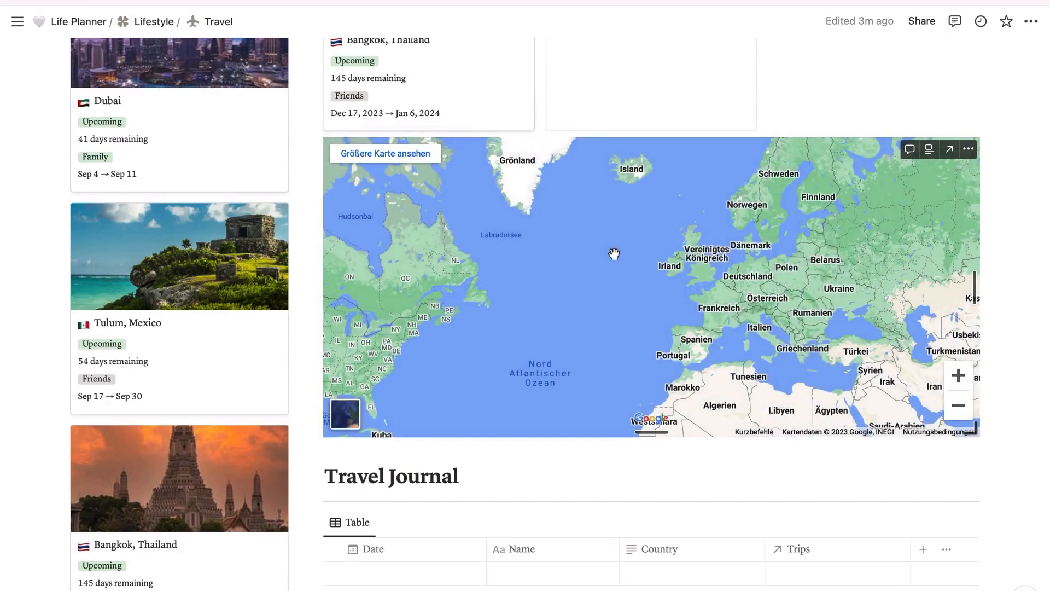
pyautogui.moveTo(614, 253); pyautogui.dragTo(750, 277)
pyautogui.moveTo(809, 244); pyautogui.dragTo(493, 188)
pyautogui.scroll(-5, 487, 252)
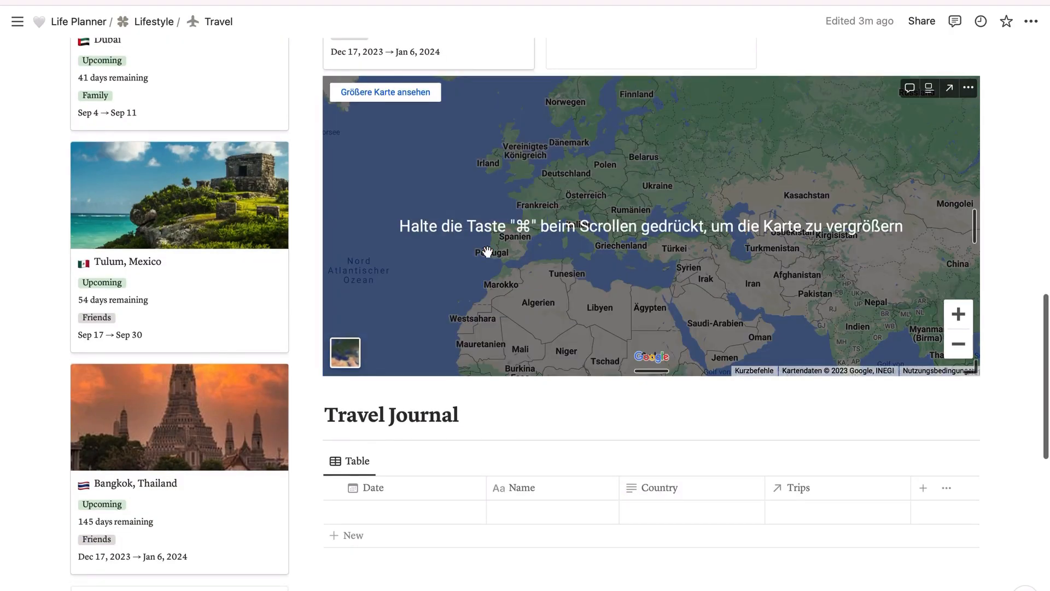
# Step: Look over the Travel Journal table below the map and its Date, Name, Country and Trips columns
pyautogui.scroll(-1, 487, 252)
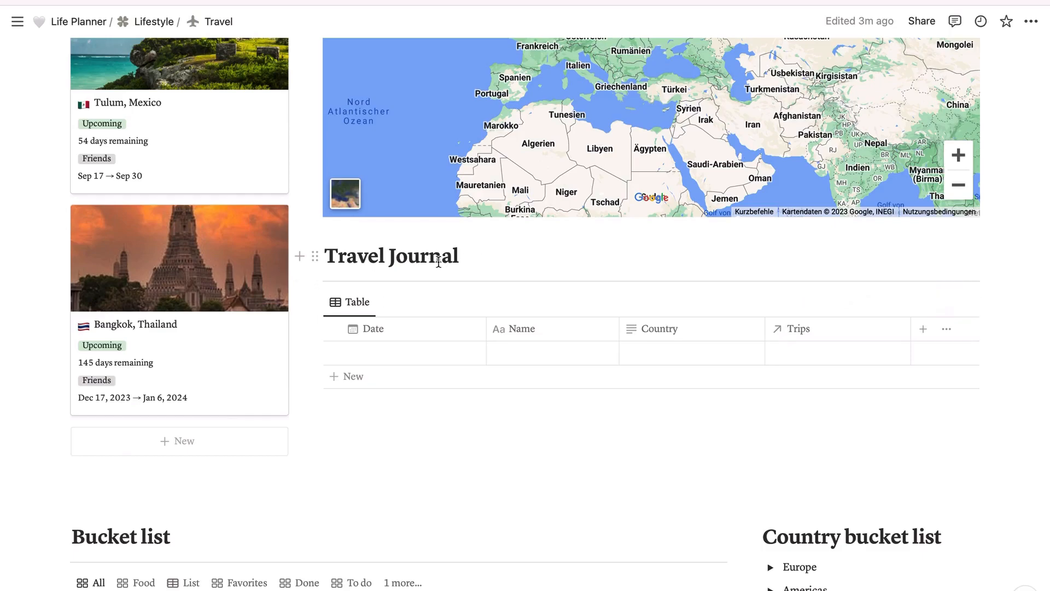
pyautogui.scroll(7, 428, 264)
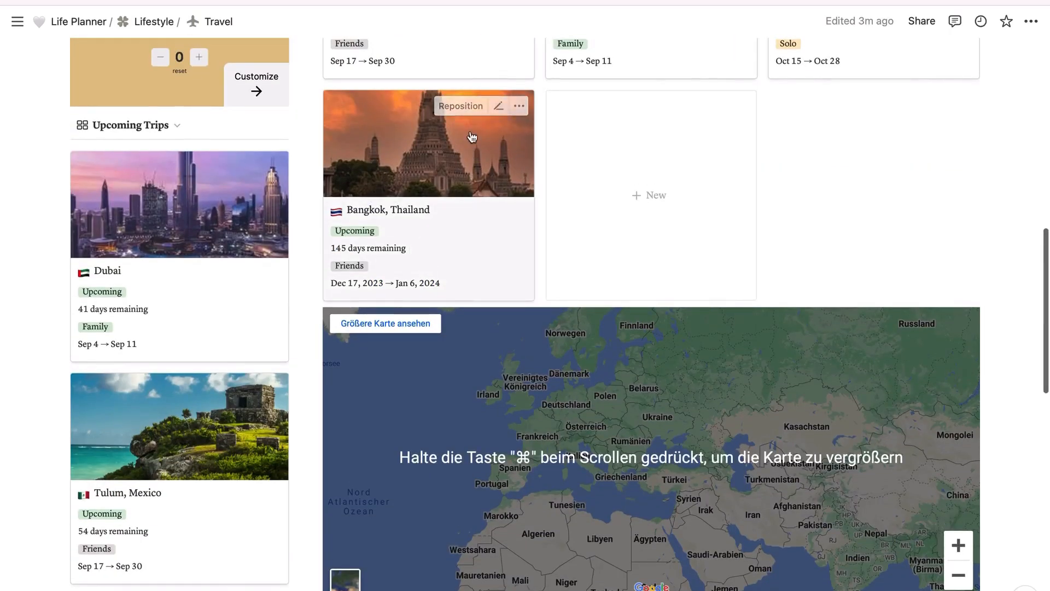
pyautogui.scroll(-1, 443, 186)
pyautogui.scroll(-4, 440, 166)
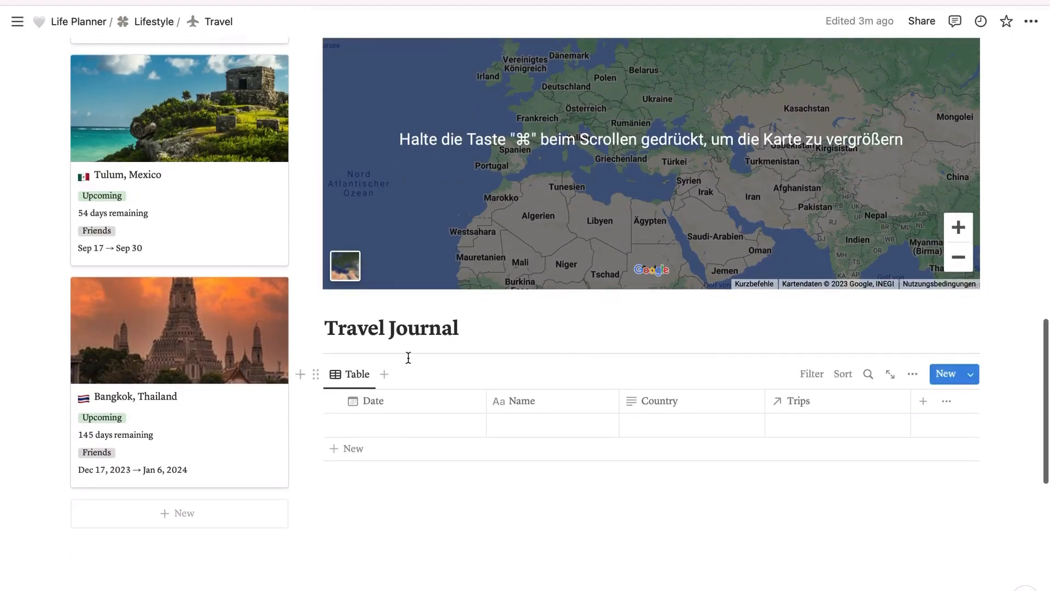
pyautogui.scroll(-1, 426, 382)
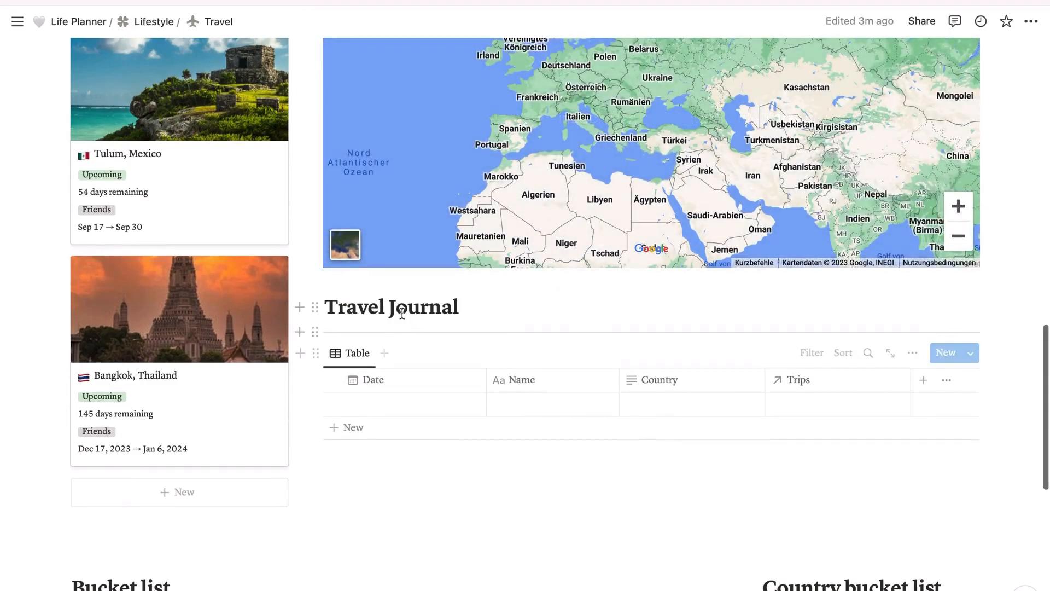
pyautogui.scroll(-4, 458, 382)
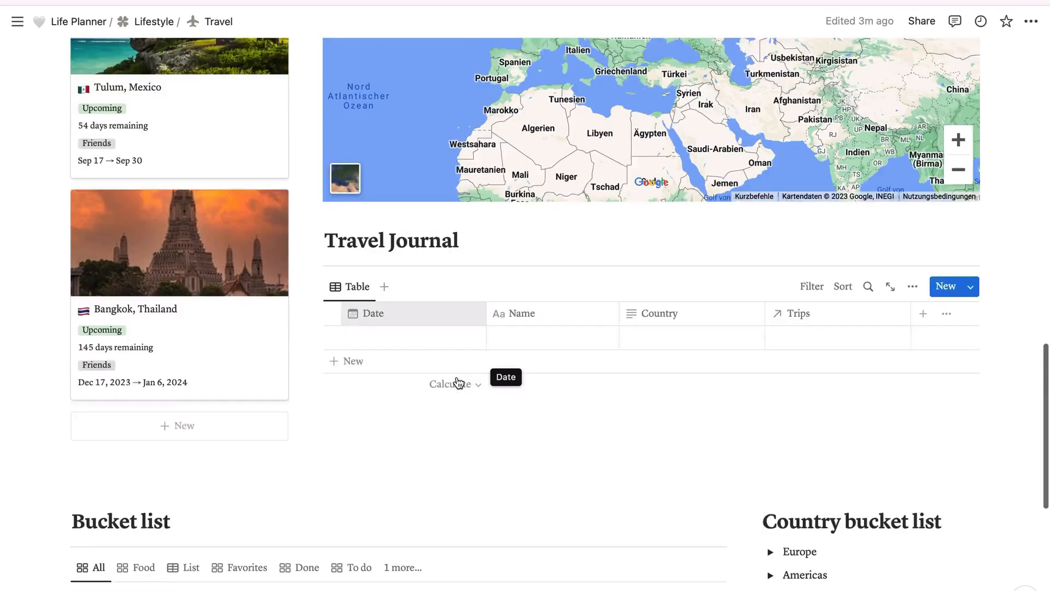
# Step: Go through the Bucket list's Food, List, Favorites, Done and To do views and show the full list of views
pyautogui.scroll(-4, 457, 375)
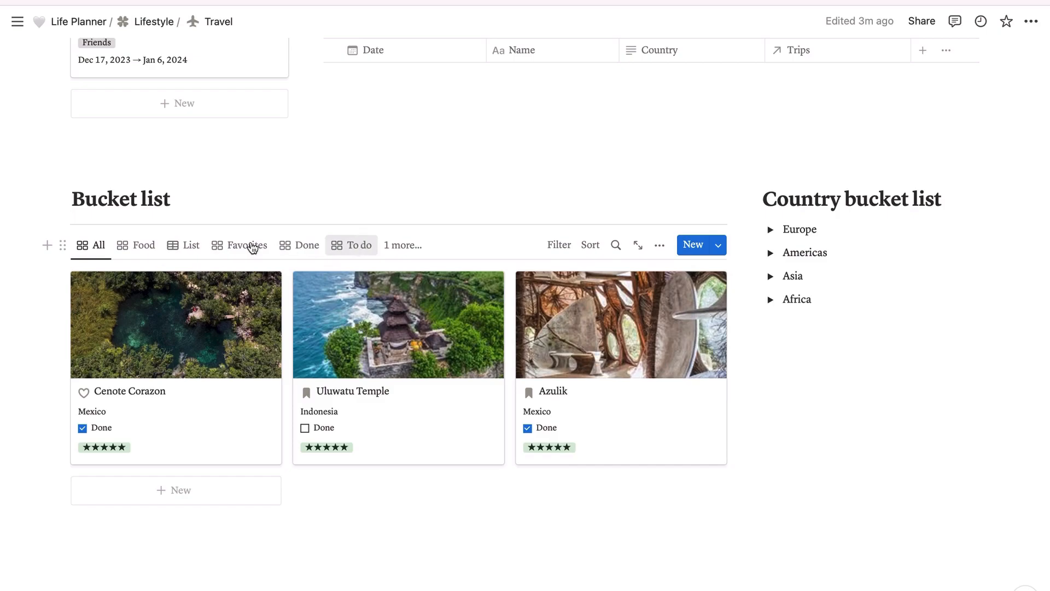
pyautogui.click(140, 246)
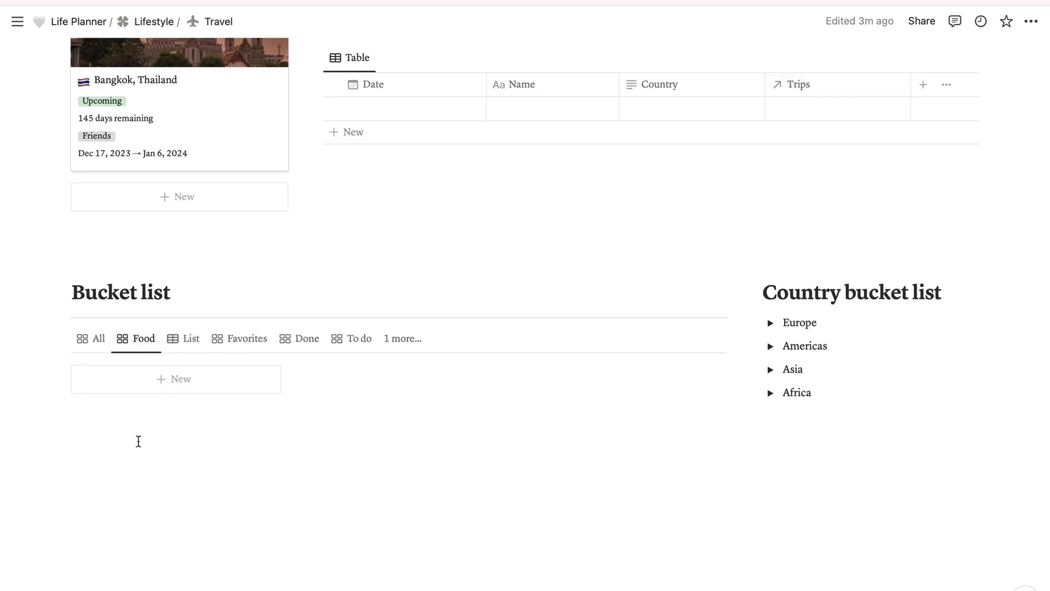
pyautogui.click(187, 347)
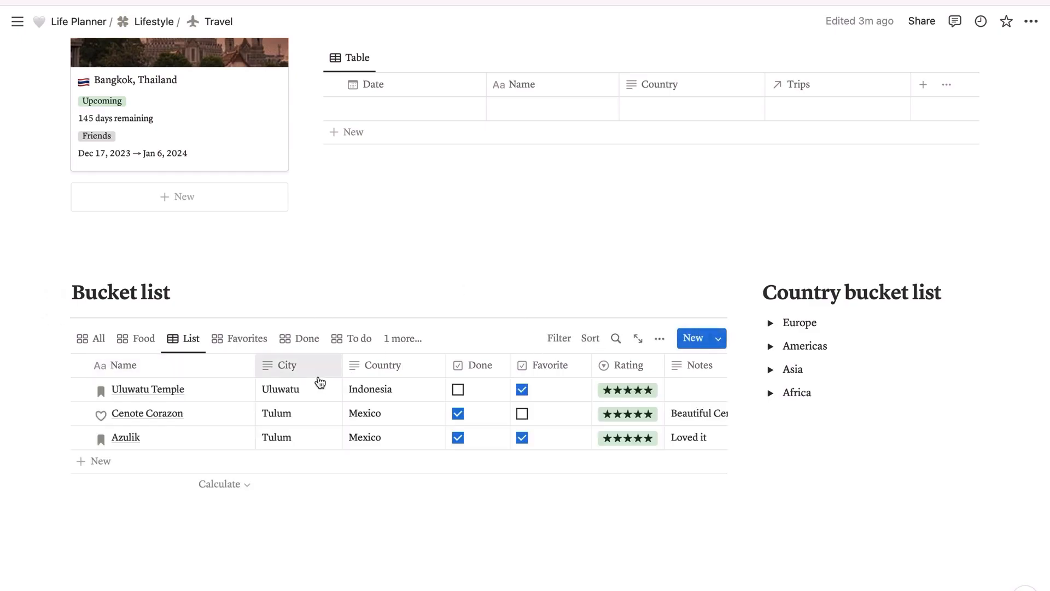
pyautogui.click(242, 343)
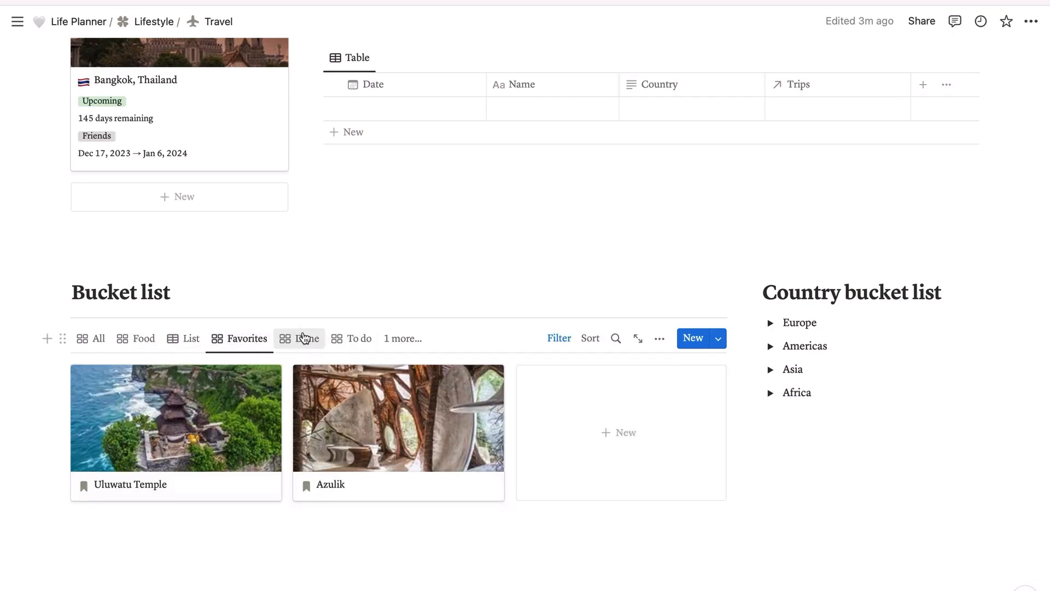
pyautogui.click(308, 339)
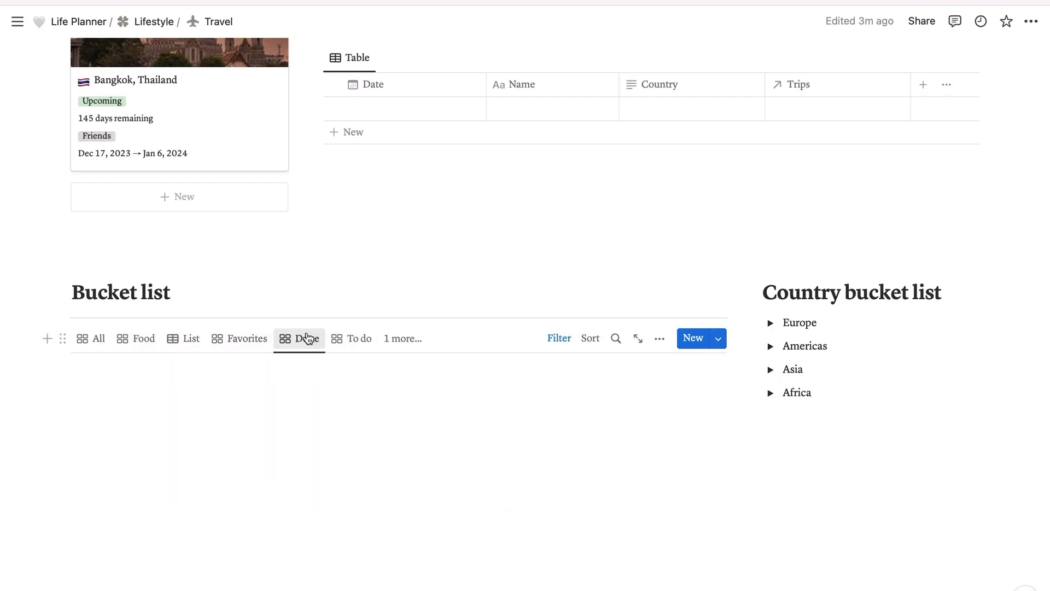
pyautogui.click(357, 343)
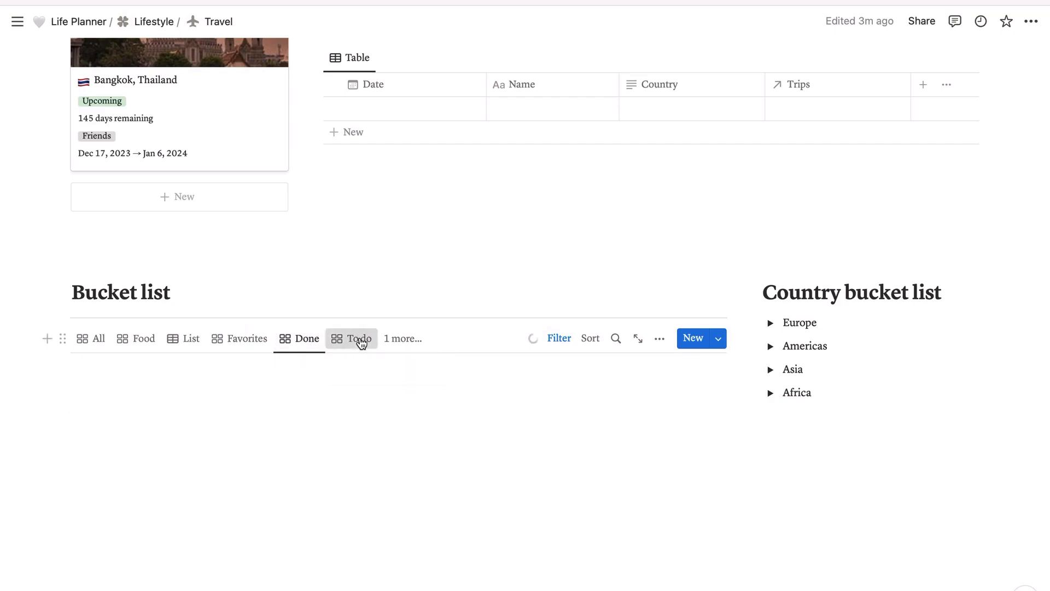
pyautogui.click(415, 342)
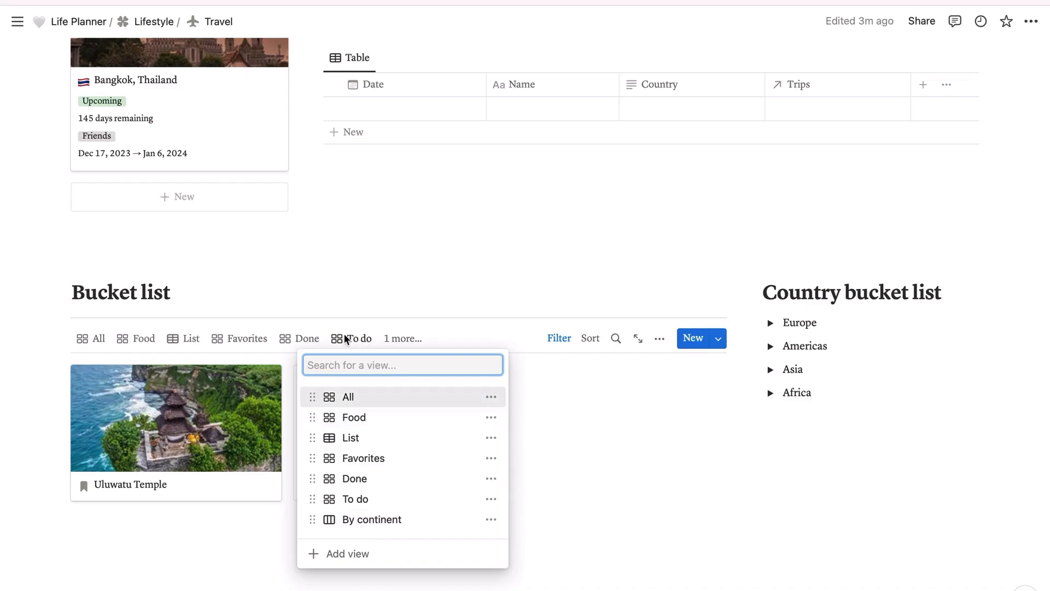
# Step: Revisit the Bucket list's Done view and return to the All view
pyautogui.click(310, 338)
pyautogui.click(310, 337)
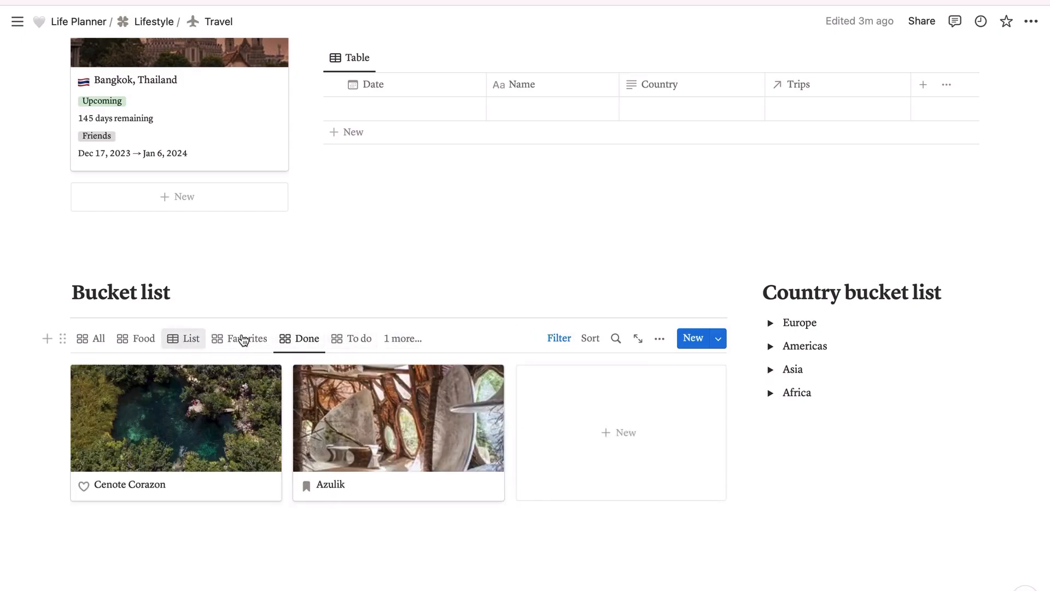
pyautogui.click(106, 350)
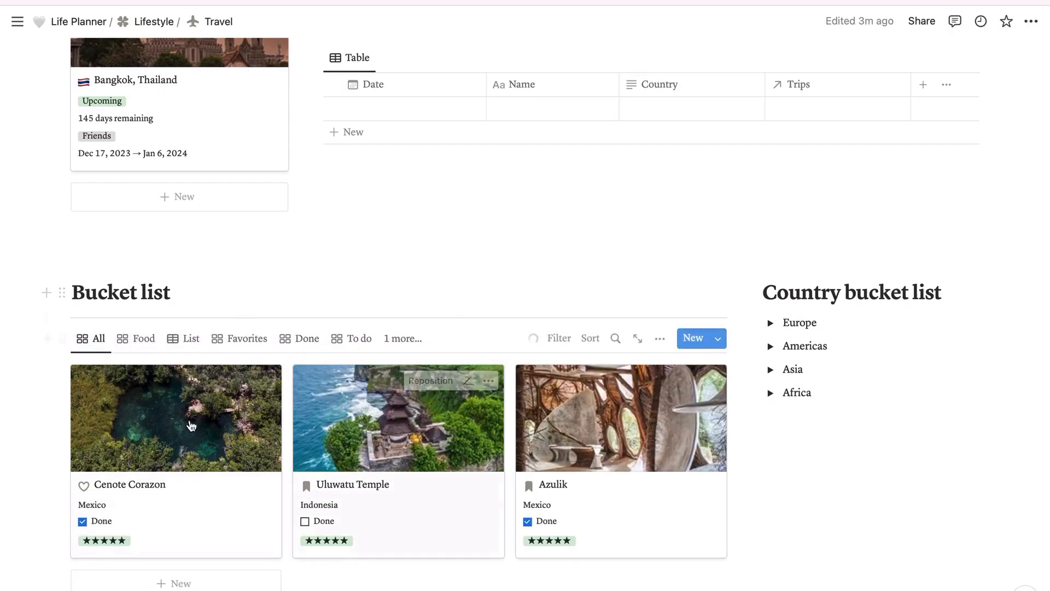
# Step: Look over the Trips gallery again and come back to the Bucket list cards
pyautogui.scroll(15, 466, 242)
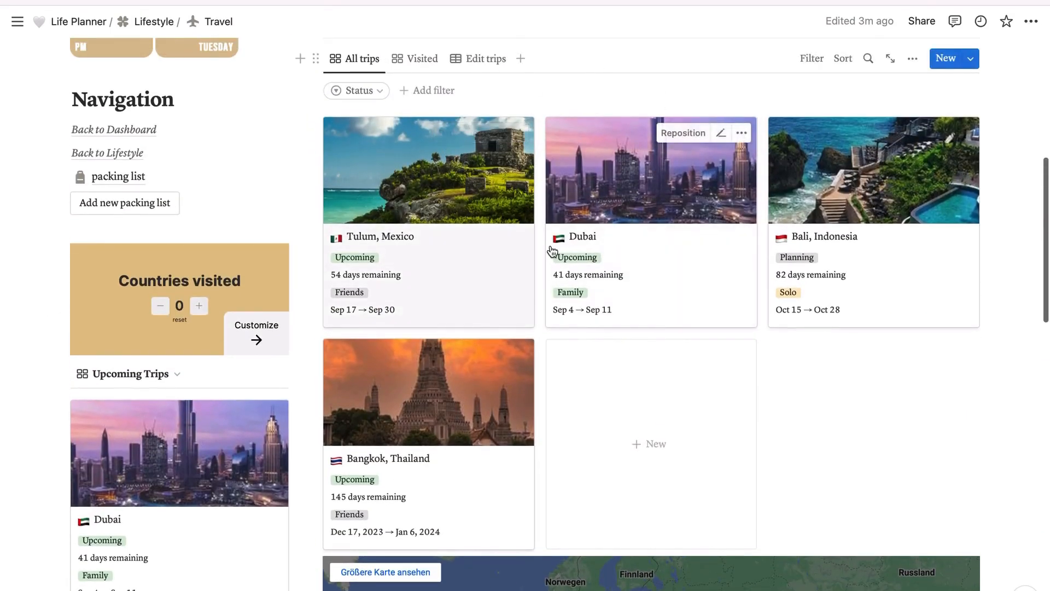
pyautogui.scroll(2, 467, 178)
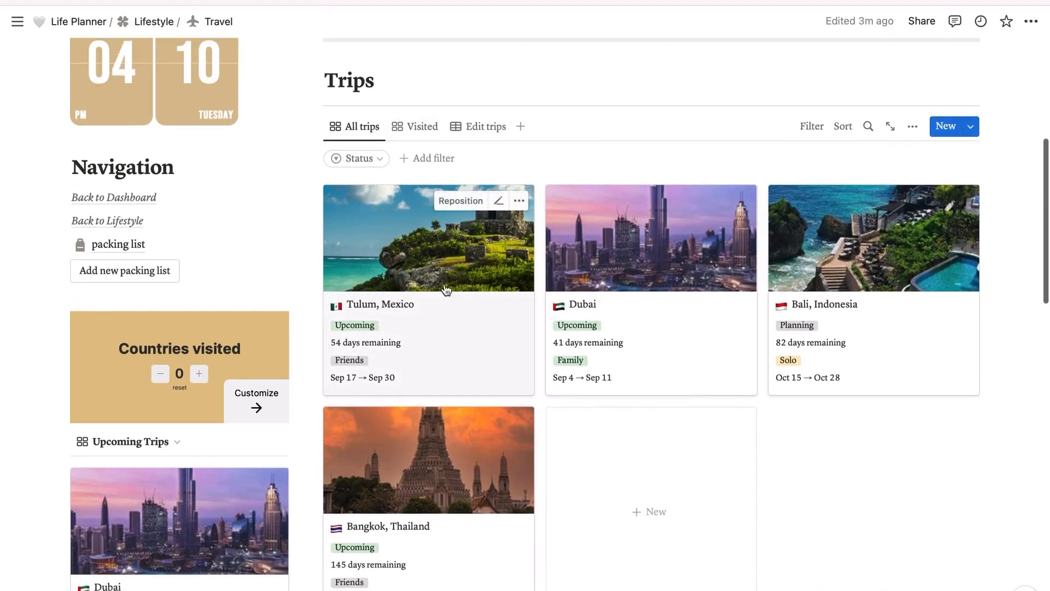
pyautogui.scroll(-15, 448, 272)
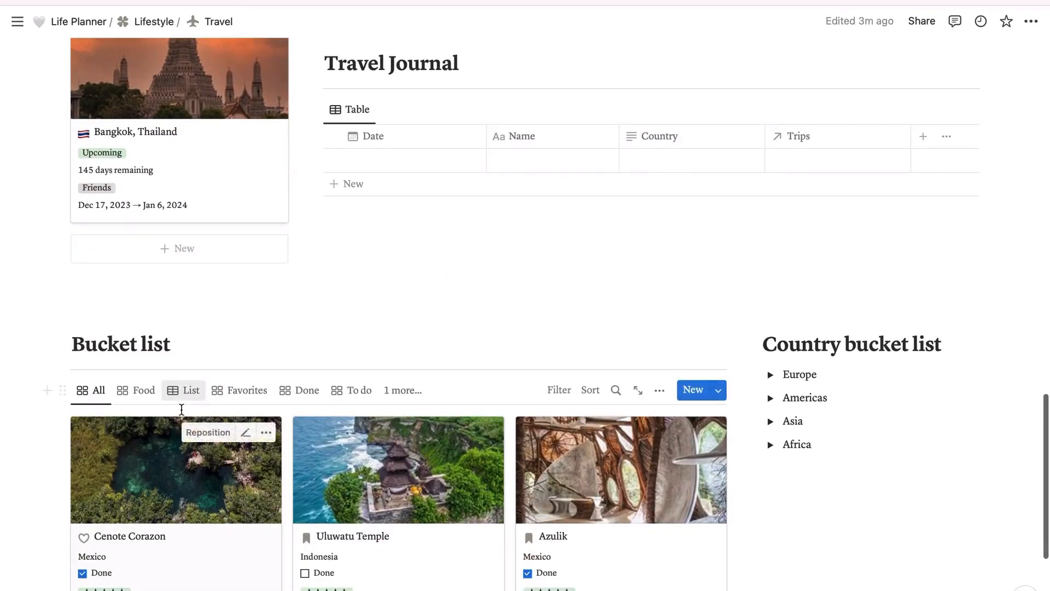
pyautogui.scroll(-2, 208, 394)
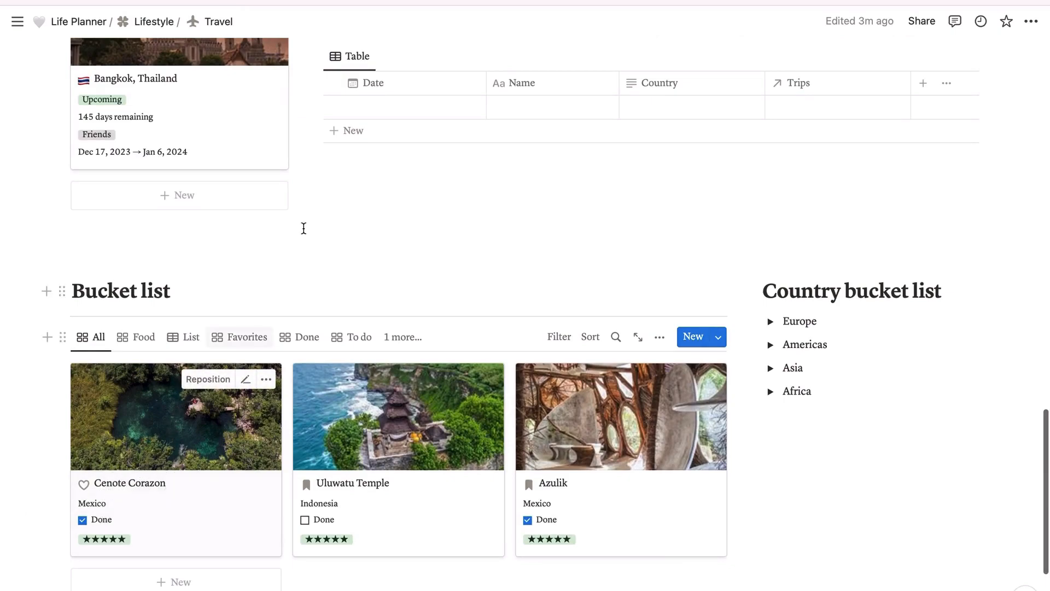
# Step: Expand Europe in the Country bucket list to review its country checkboxes, and collapse it again
pyautogui.scroll(-2, 153, 454)
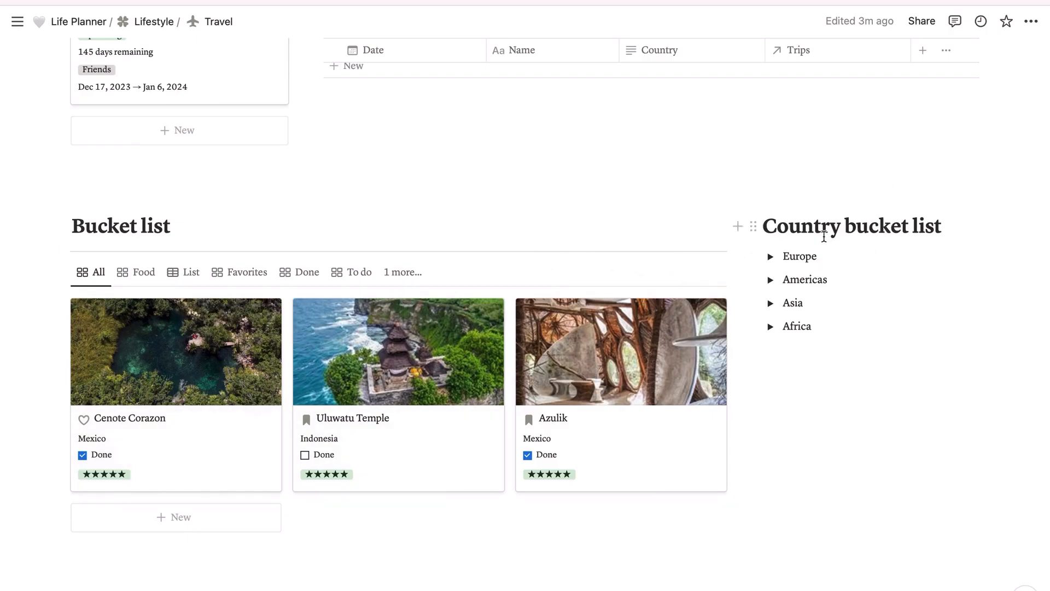
pyautogui.click(771, 257)
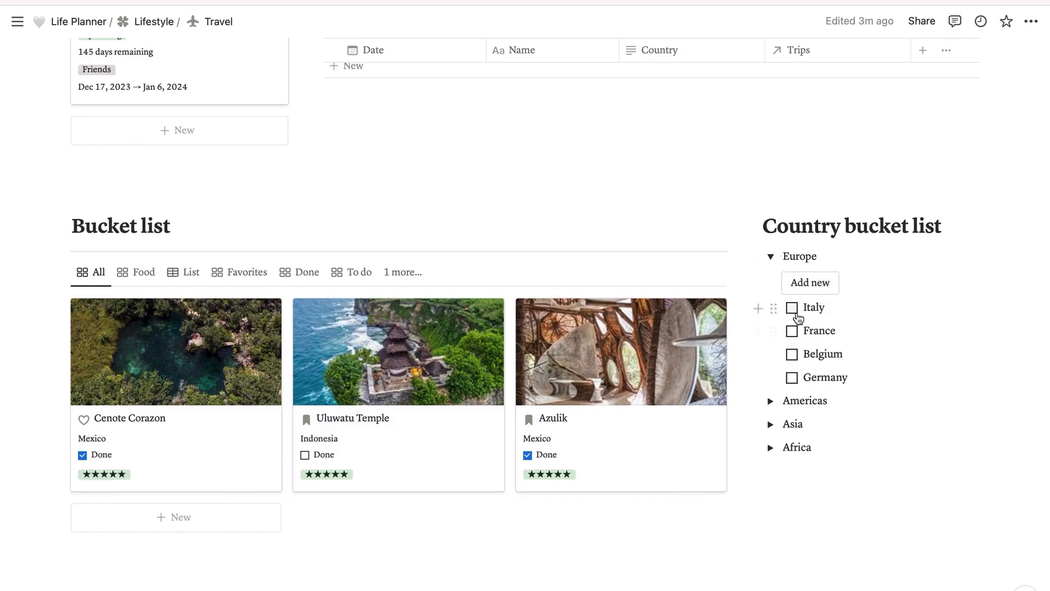
pyautogui.click(771, 257)
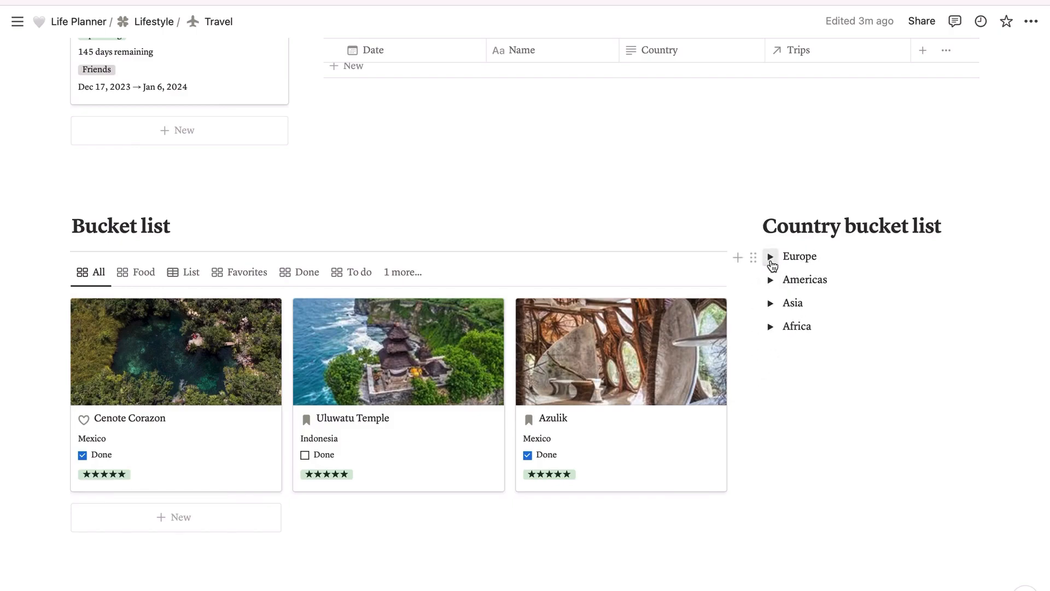
# Step: Open the Cenote Corazon bucket list entry, follow its linked Tulum, Mexico trip, and close the page preview
pyautogui.scroll(2, 536, 182)
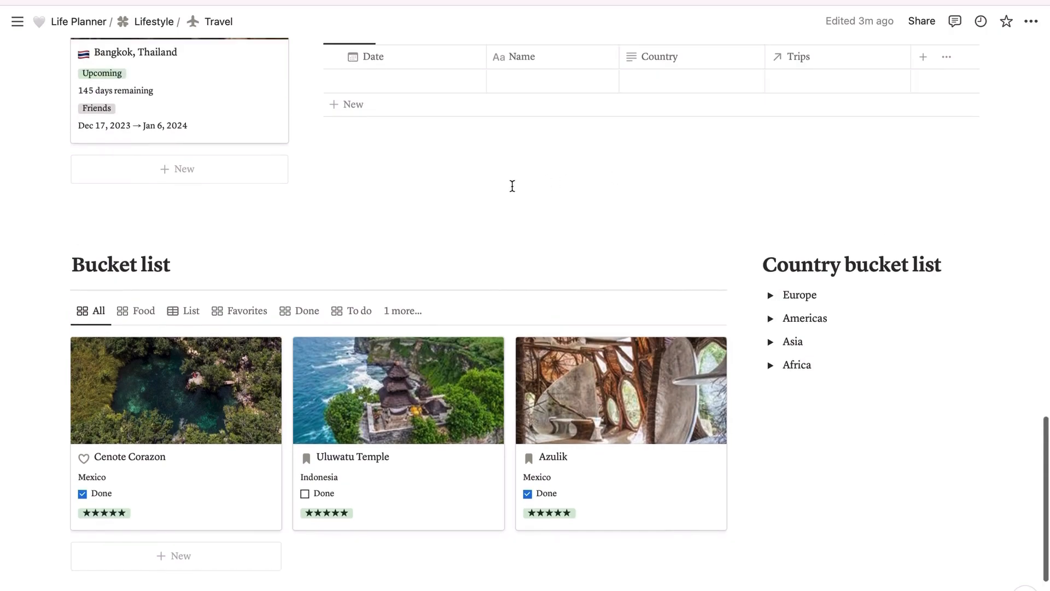
pyautogui.click(175, 402)
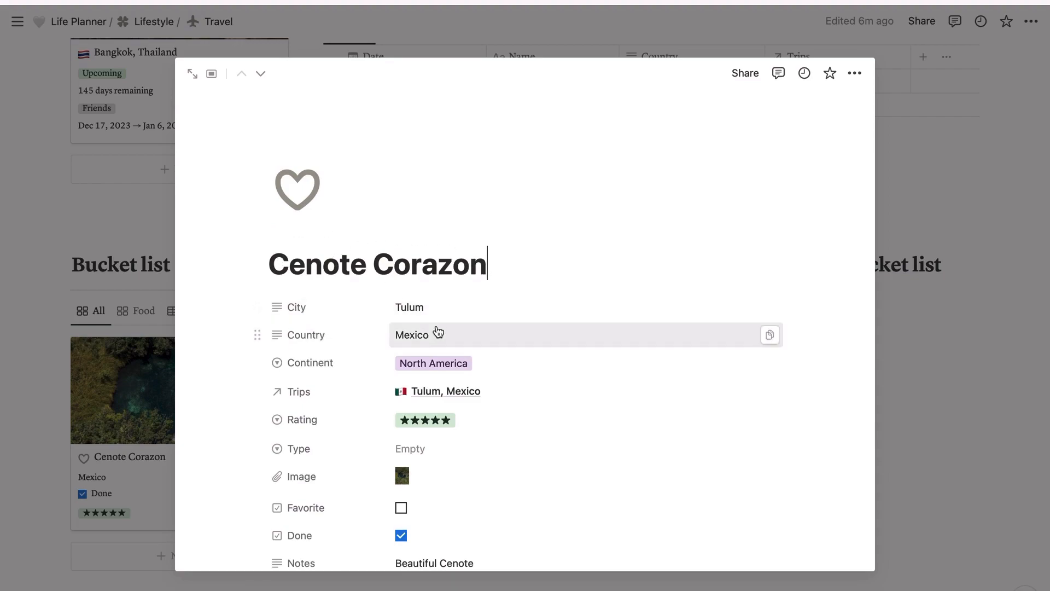
pyautogui.scroll(-2, 444, 311)
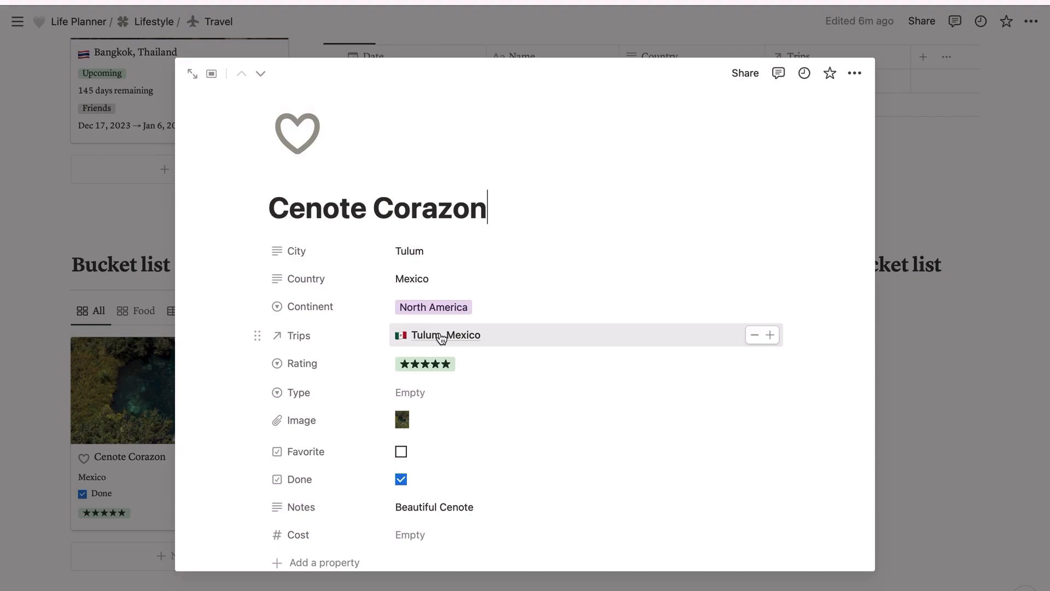
pyautogui.click(512, 341)
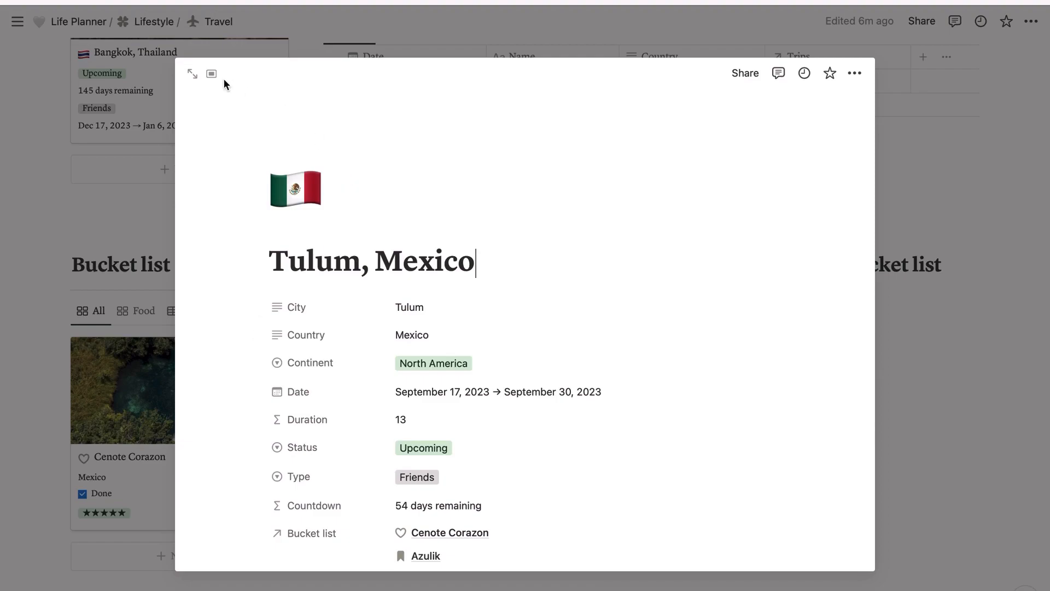
pyautogui.click(899, 339)
# Step: Check the Tulum, Mexico card in the Trips gallery and return to the Cenote Corazon card
pyautogui.scroll(10, 681, 173)
pyautogui.scroll(6, 681, 173)
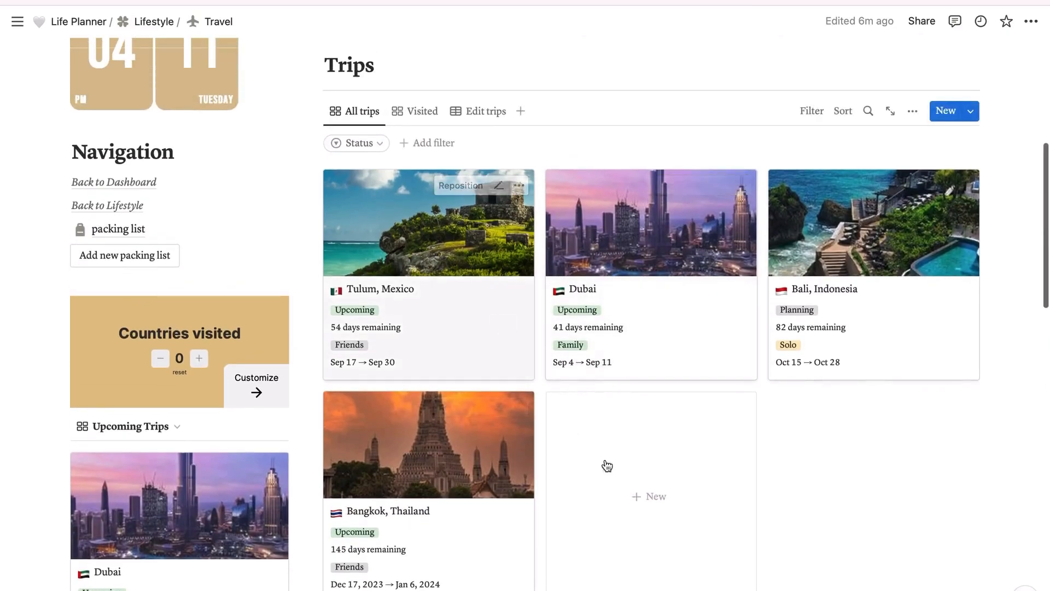
pyautogui.scroll(-10, 607, 466)
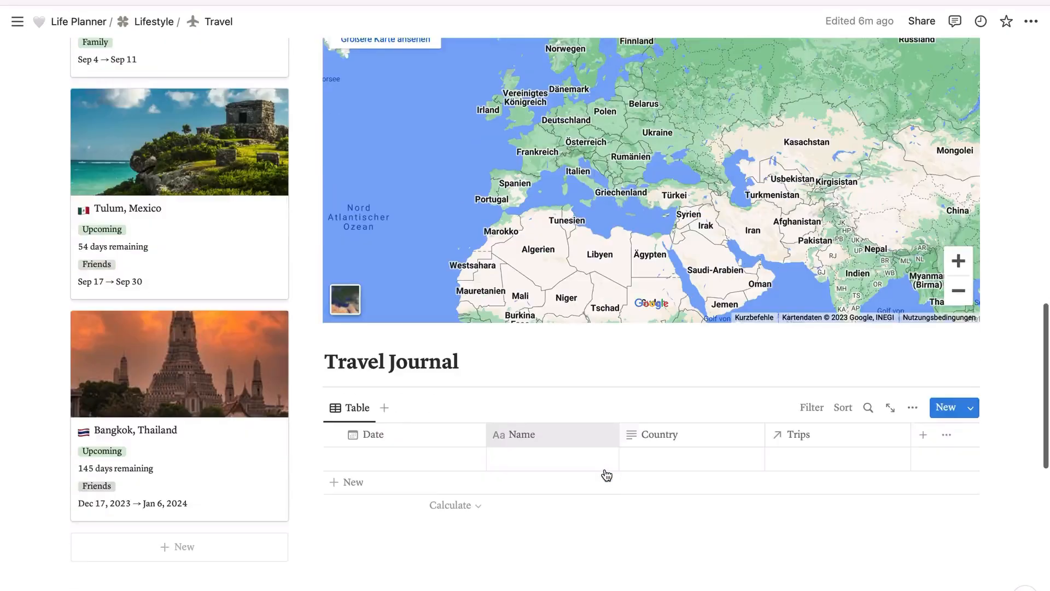
pyautogui.scroll(-10, 607, 474)
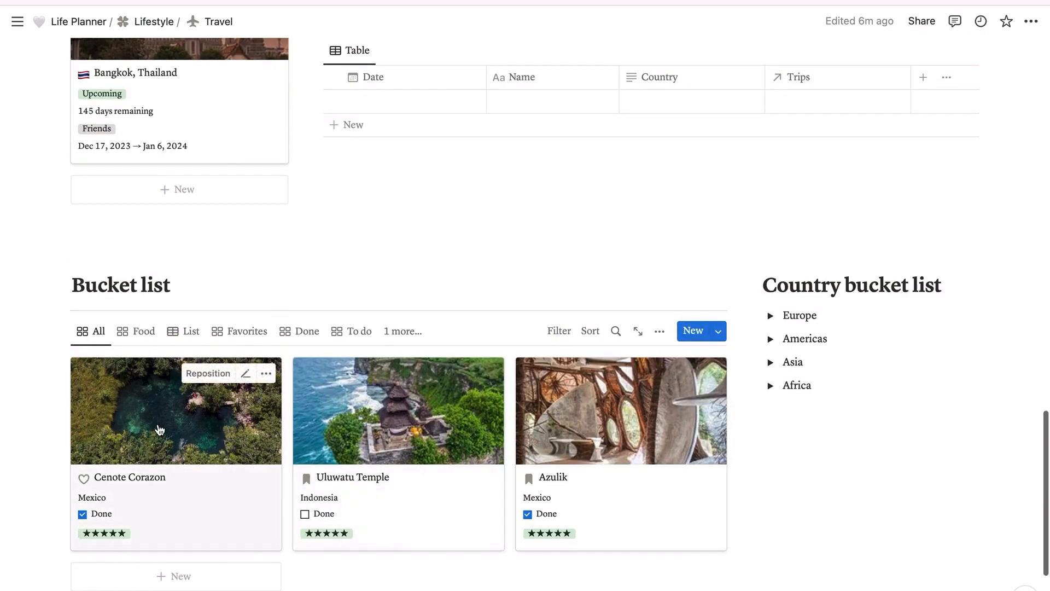
# Step: Reopen the Cenote Corazon entry and view the options for its Type property without choosing one
pyautogui.click(159, 430)
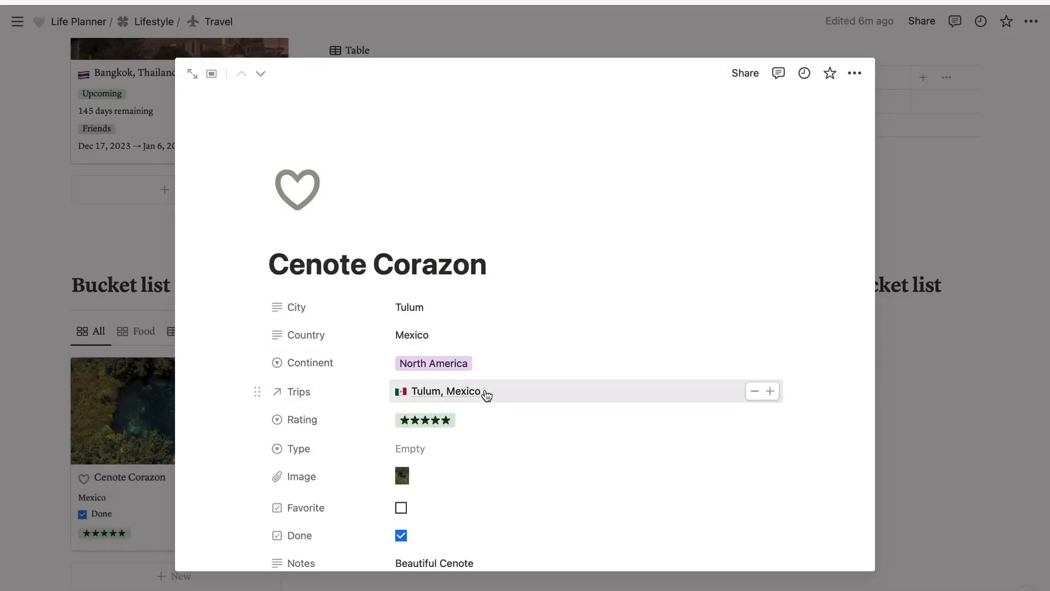
pyautogui.scroll(-3, 506, 395)
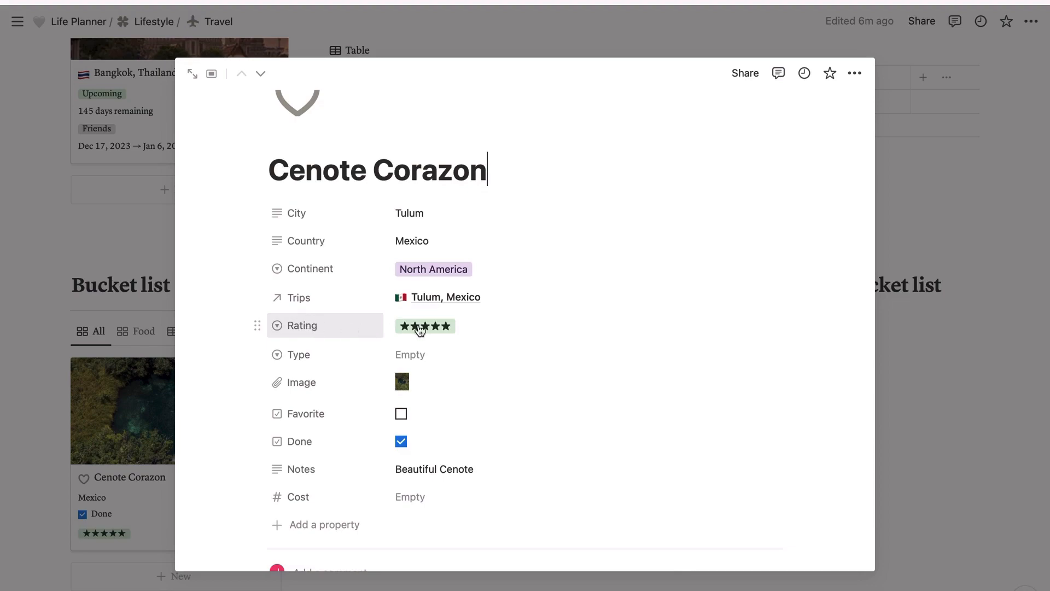
pyautogui.scroll(-1, 427, 325)
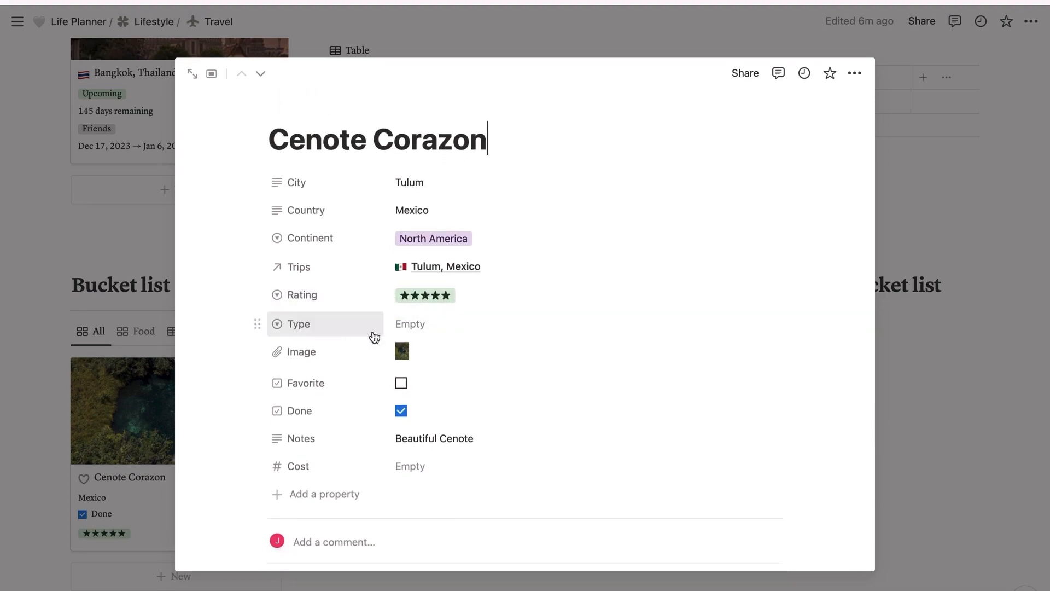
pyautogui.click(434, 327)
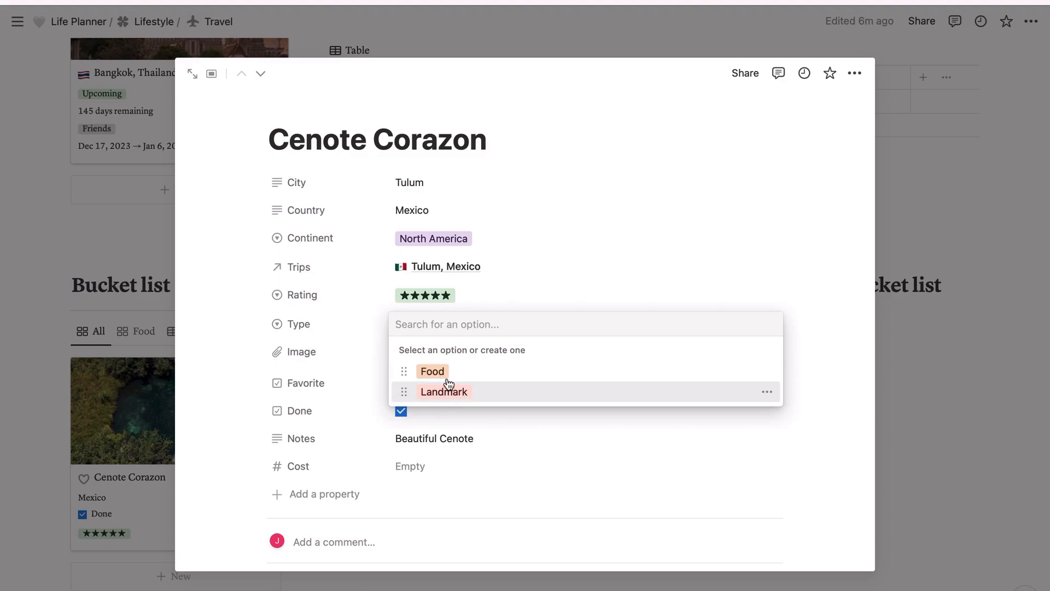
pyautogui.click(615, 437)
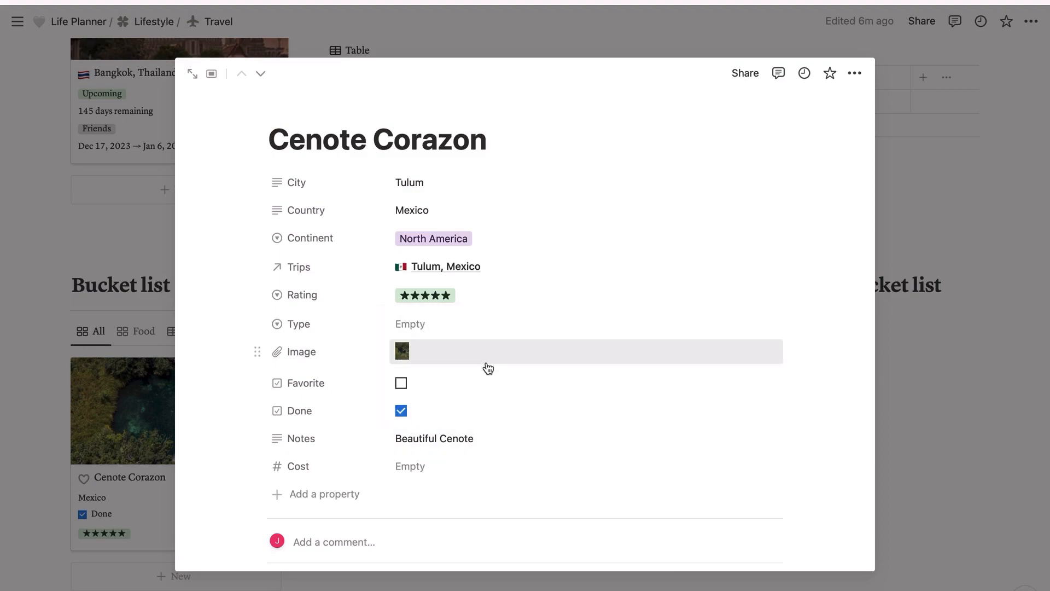
# Step: Review the remaining Cenote Corazon properties down to Cost and open its linked Tulum, Mexico trip
pyautogui.scroll(-2, 488, 367)
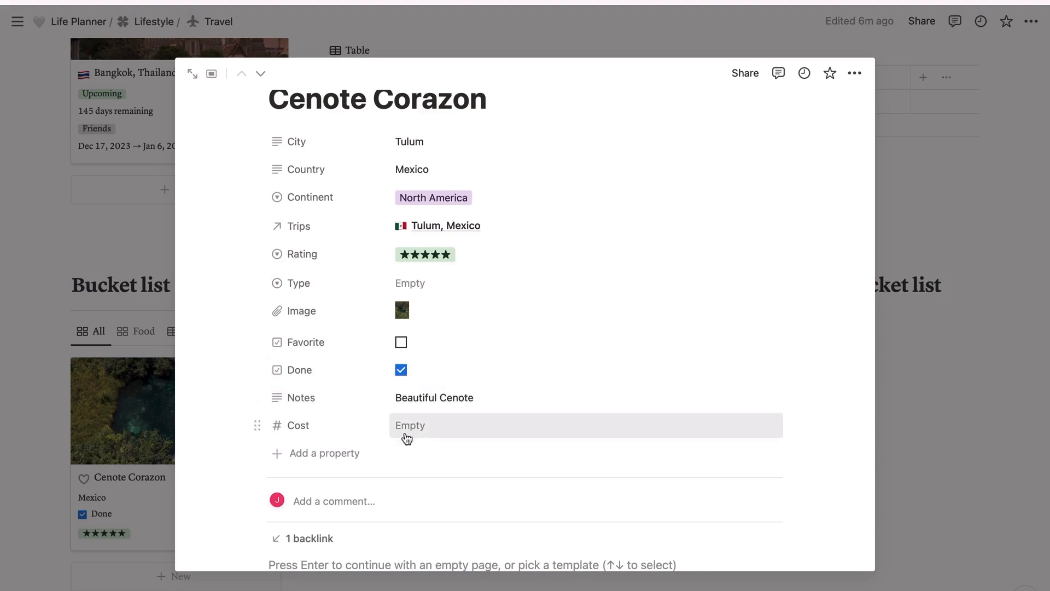
pyautogui.scroll(5, 414, 431)
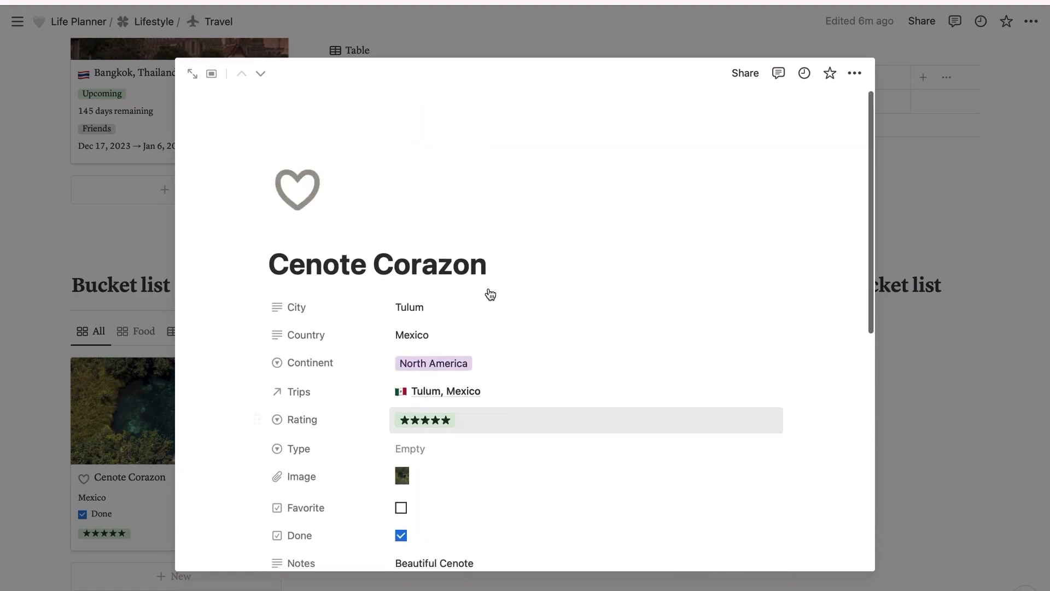
pyautogui.scroll(-3, 577, 331)
pyautogui.click(576, 328)
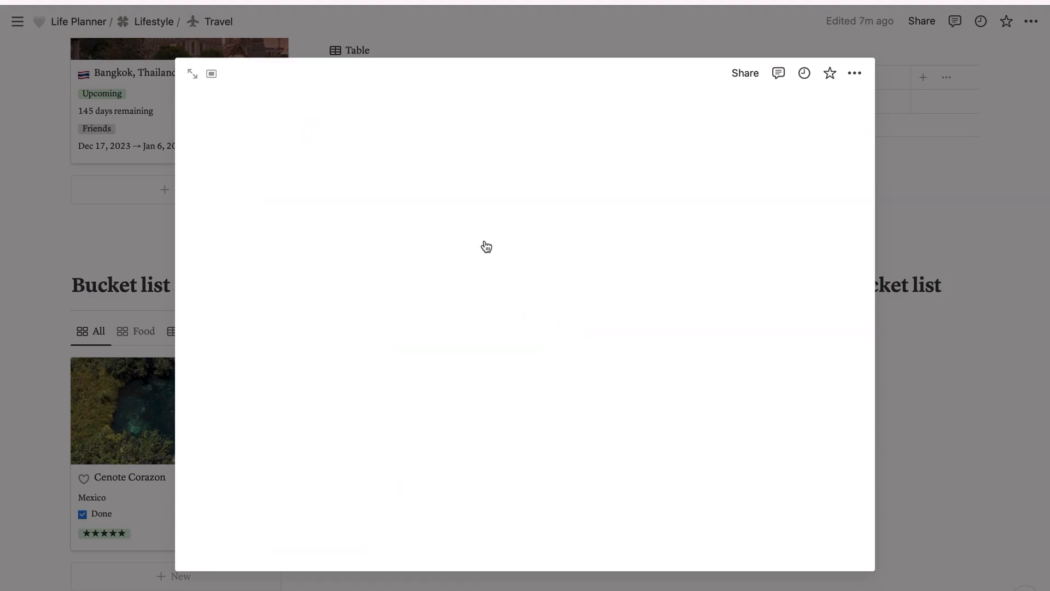
# Step: Close the page preview and open the Bucket list's New place template for editing to review its properties
pyautogui.click(901, 366)
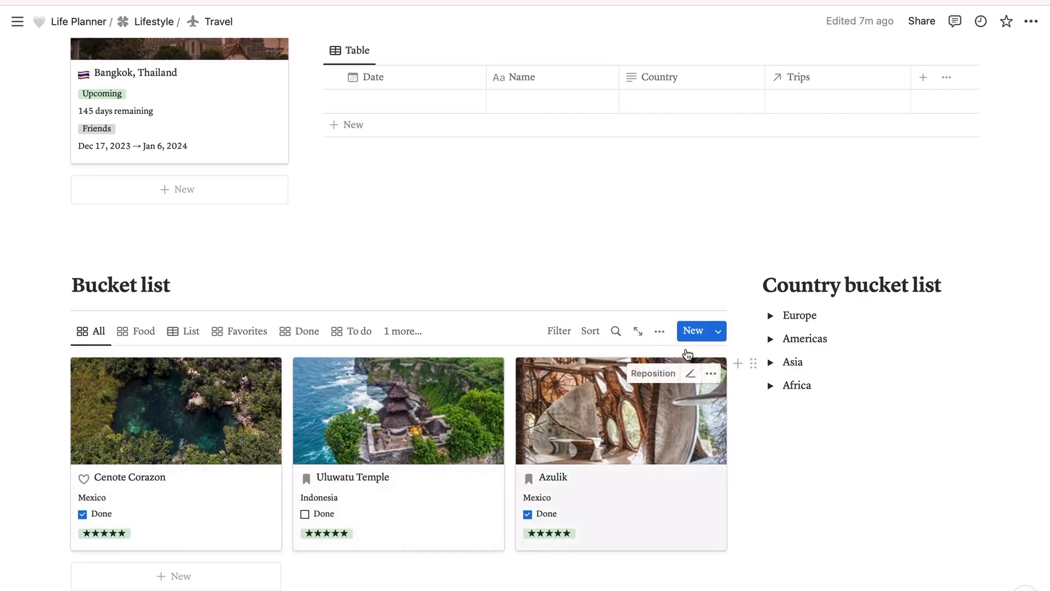
pyautogui.click(718, 333)
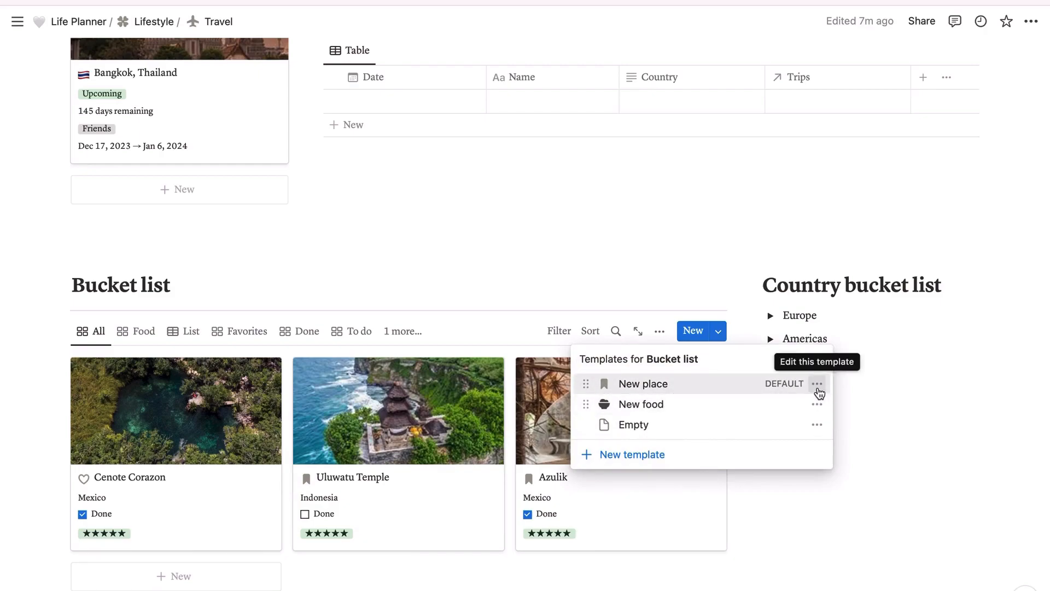
pyautogui.click(816, 383)
pyautogui.click(874, 384)
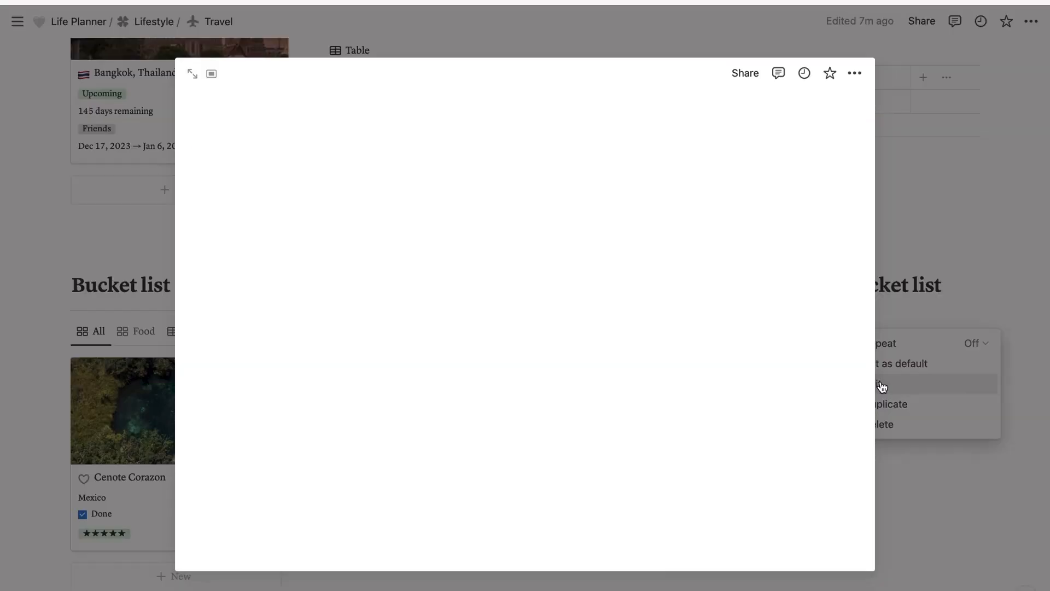
pyautogui.scroll(-1, 388, 331)
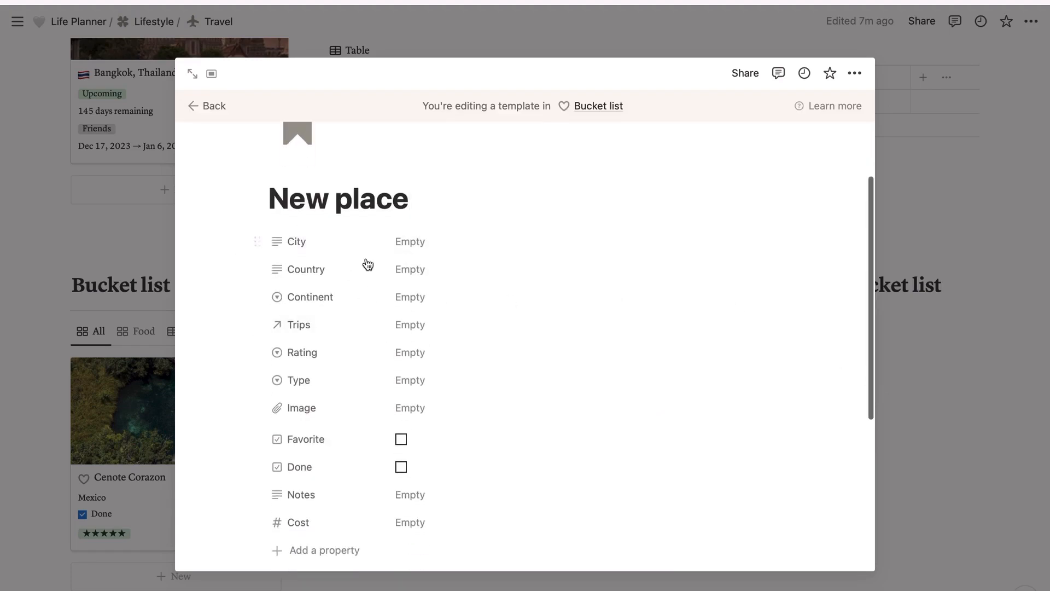
# Step: View the visibility options for the template's City property without changing them and return to the Travel page
pyautogui.click(257, 241)
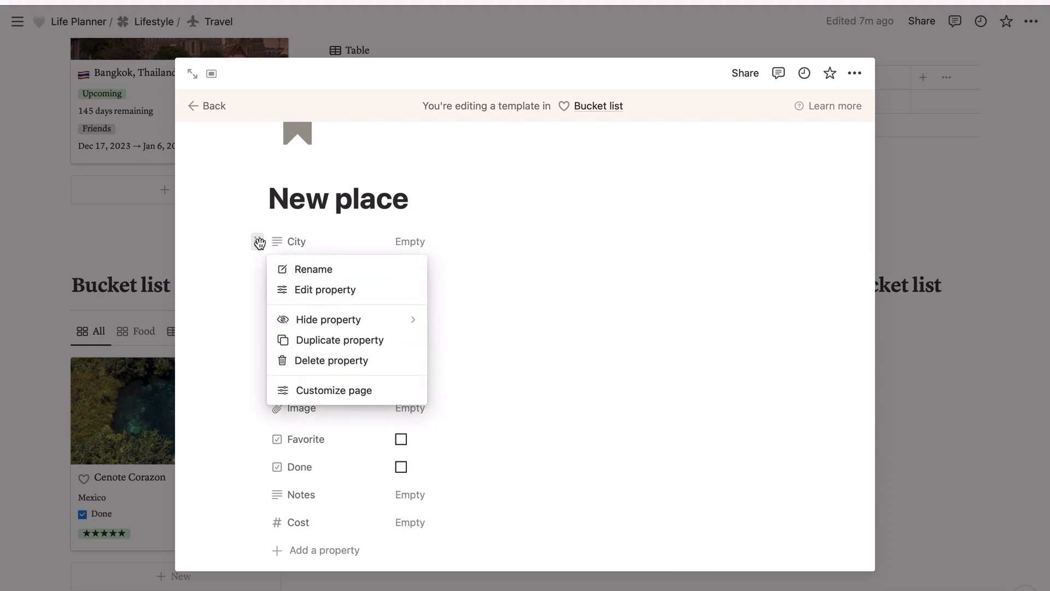
pyautogui.moveTo(404, 320)
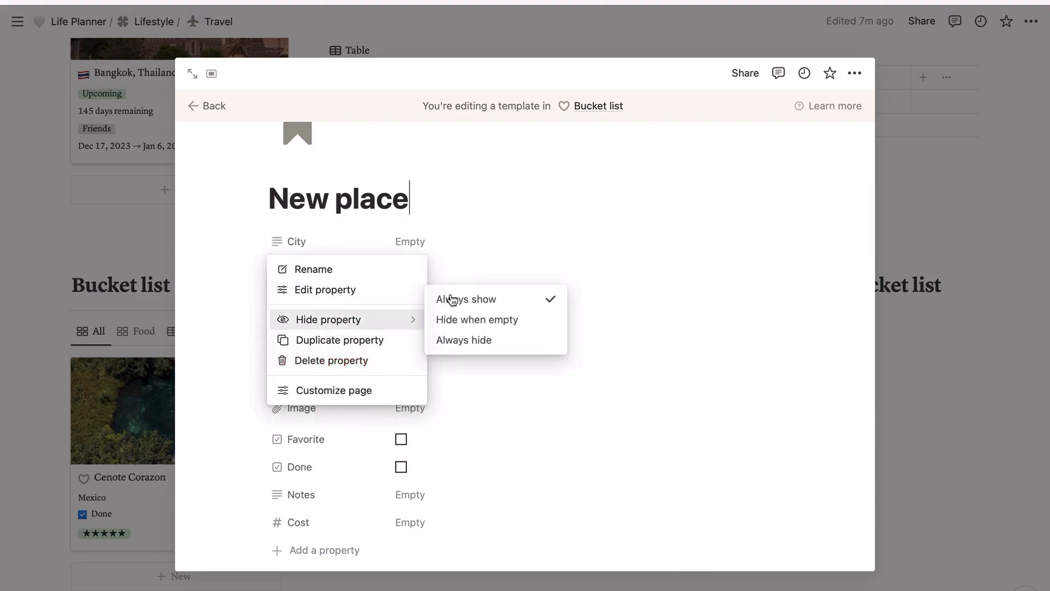
pyautogui.click(528, 198)
pyautogui.click(210, 106)
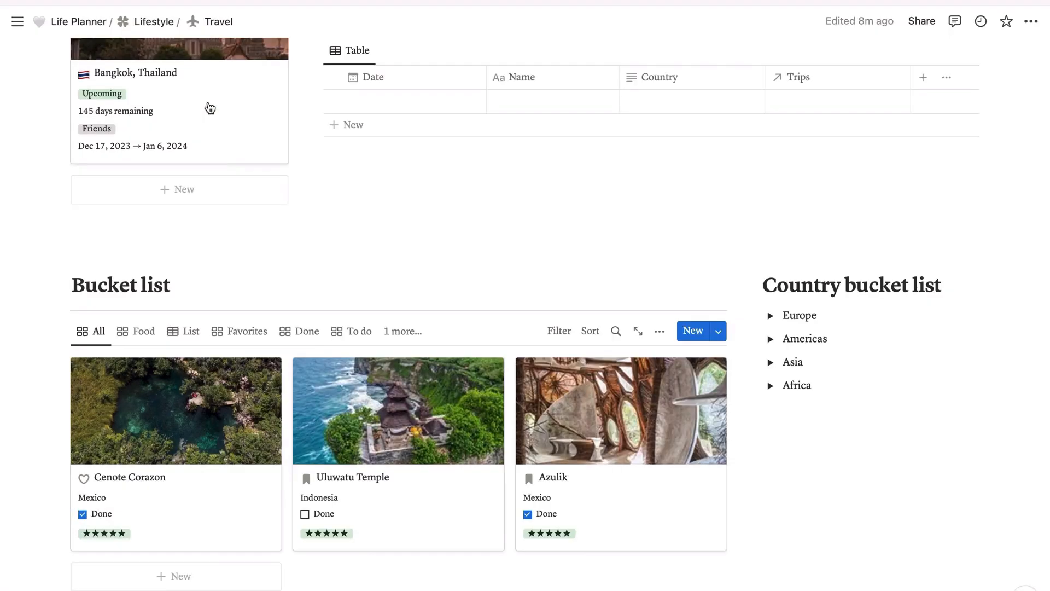
# Step: Open the Tulum, Mexico trip from the Trips gallery and review its properties
pyautogui.scroll(20, 350, 297)
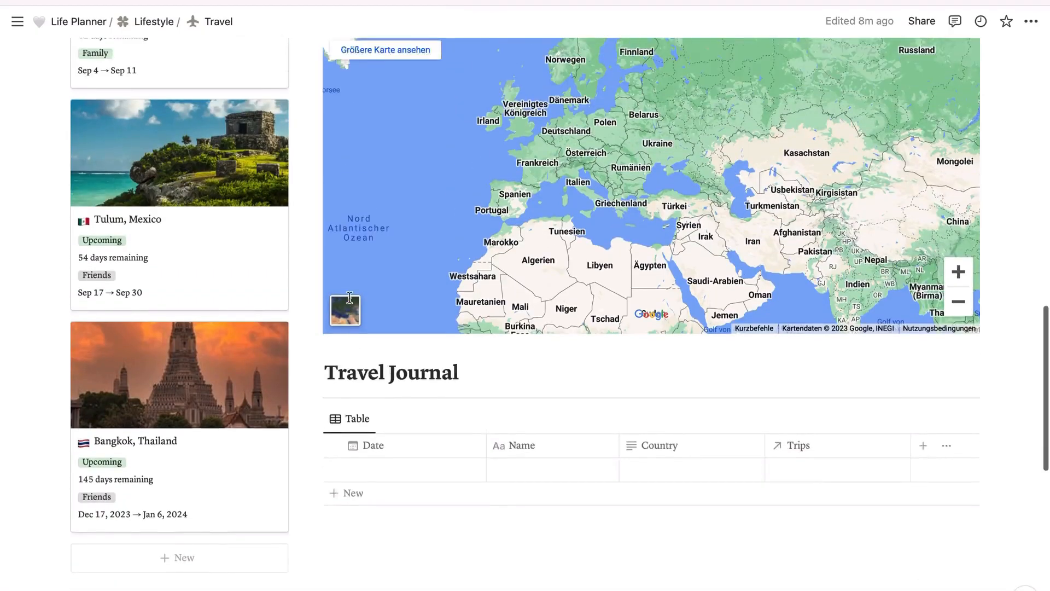
pyautogui.scroll(3, 349, 297)
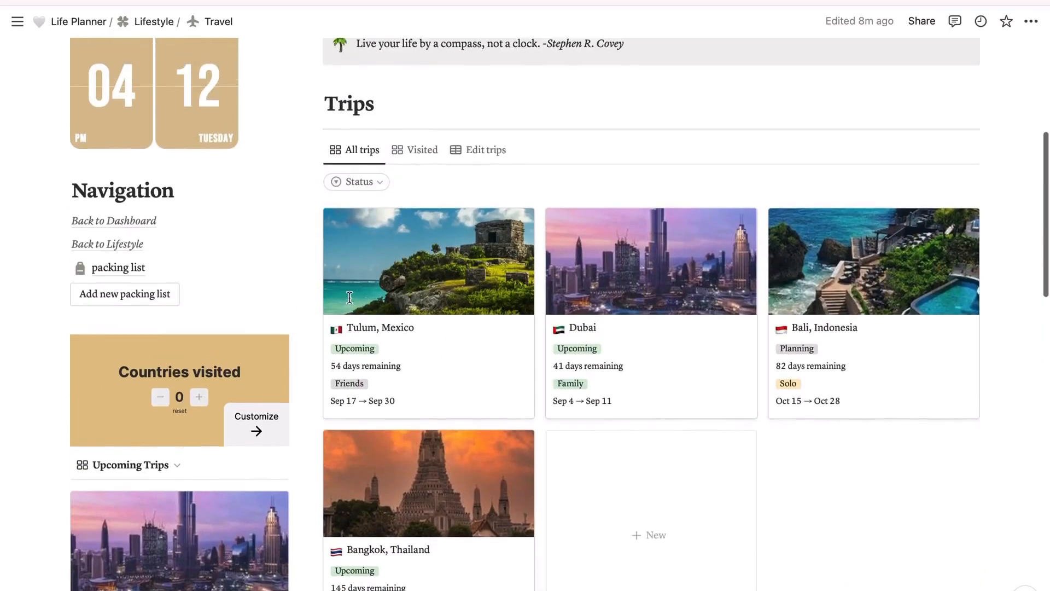
pyautogui.click(443, 268)
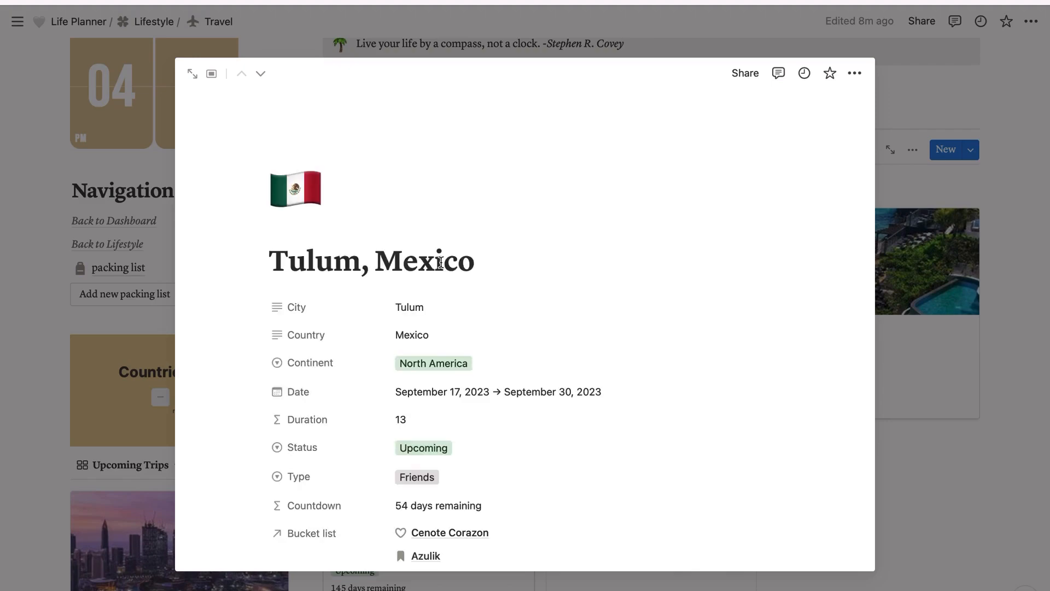
pyautogui.scroll(-1, 524, 230)
pyautogui.scroll(1, 524, 231)
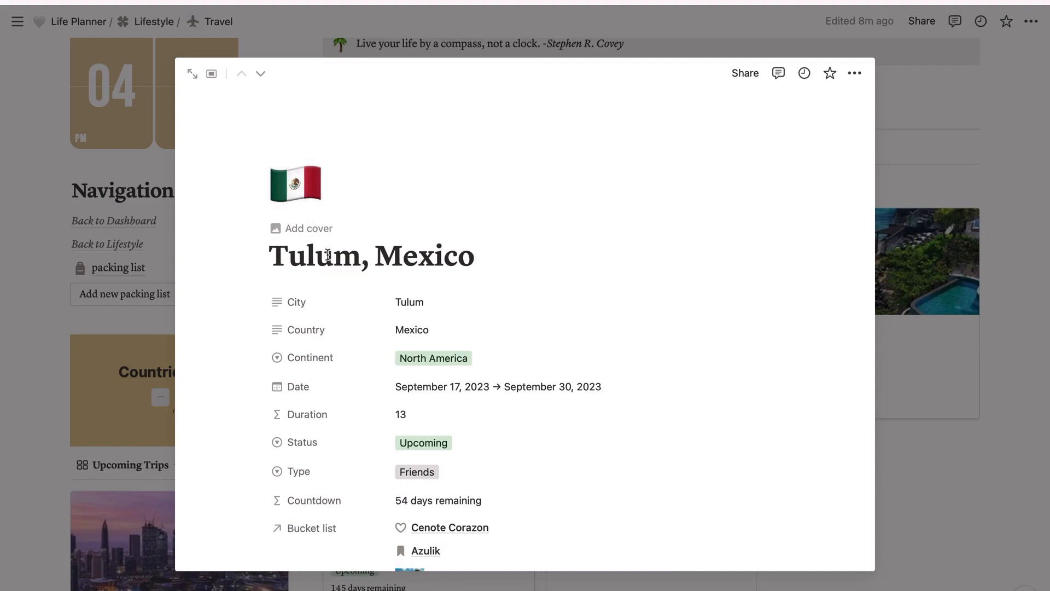
pyautogui.click(296, 262)
pyautogui.scroll(-3, 496, 288)
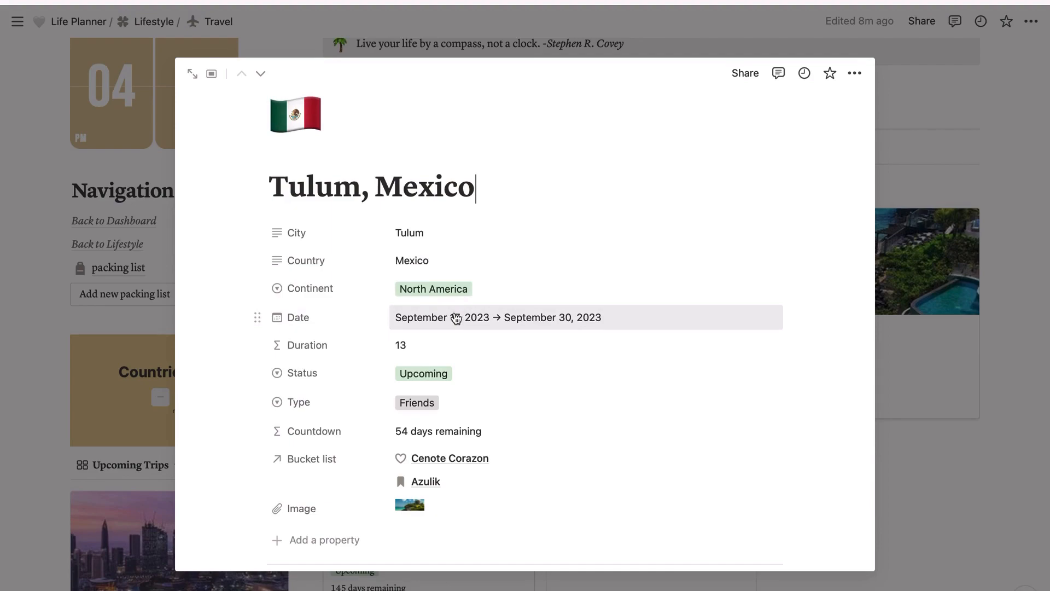
# Step: Switch the trip's end date off and on again, and set it to Sep 30, 2023
pyautogui.click(453, 321)
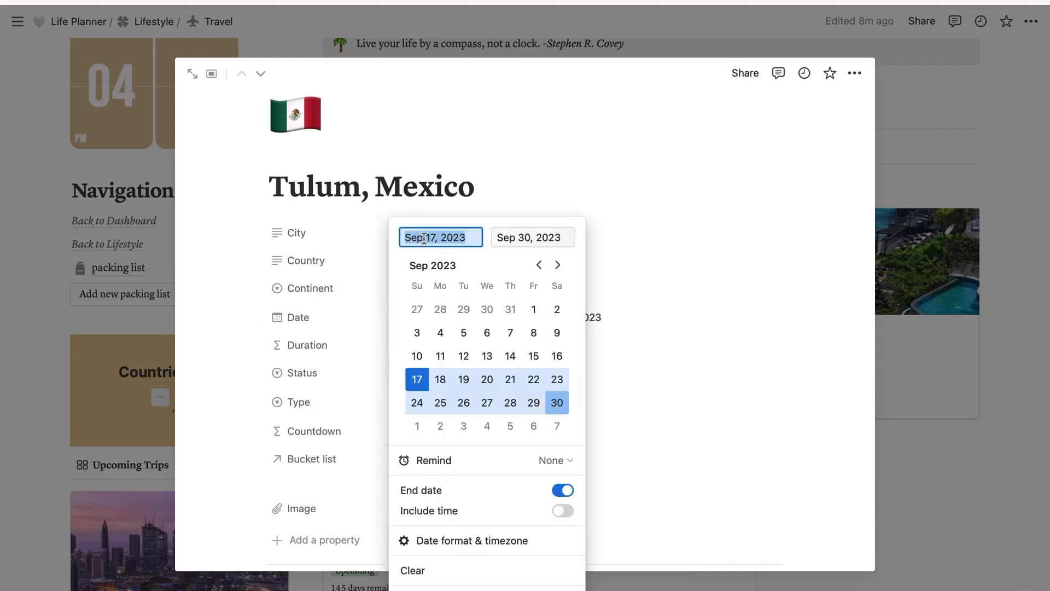
pyautogui.click(556, 495)
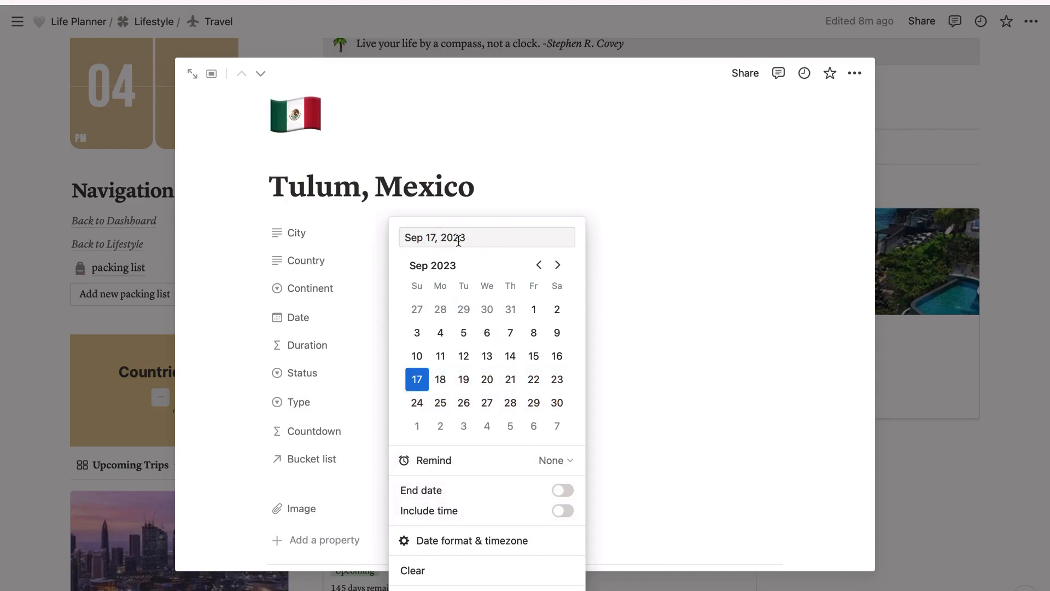
pyautogui.click(570, 494)
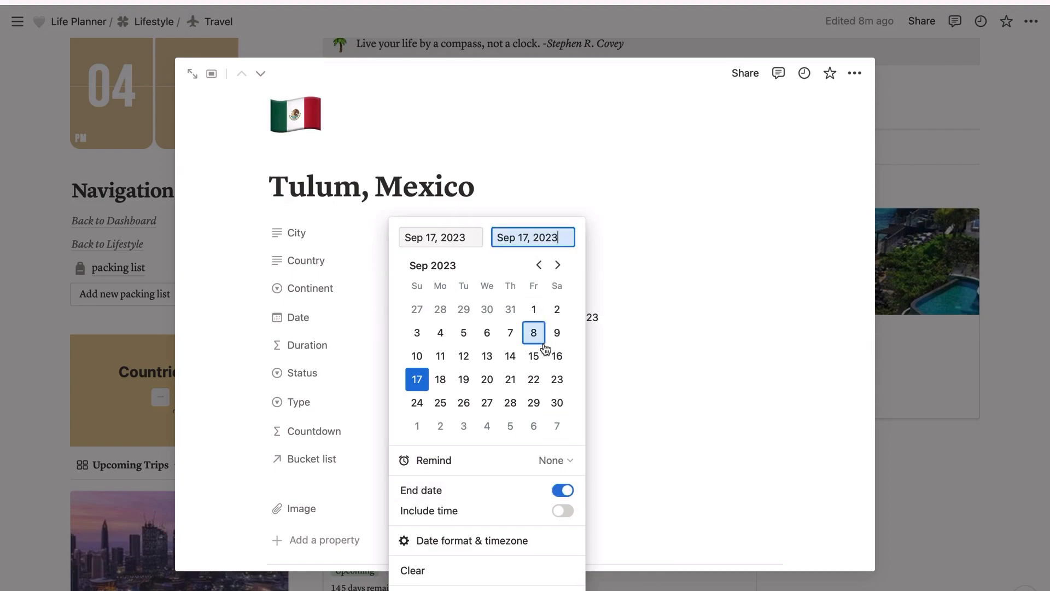
pyautogui.click(557, 403)
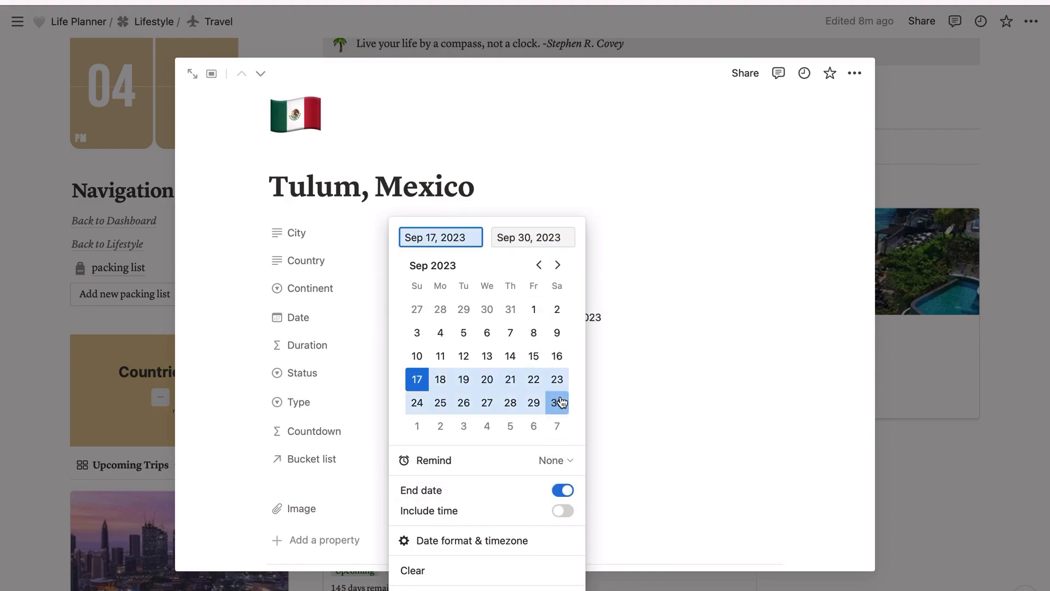
pyautogui.click(642, 251)
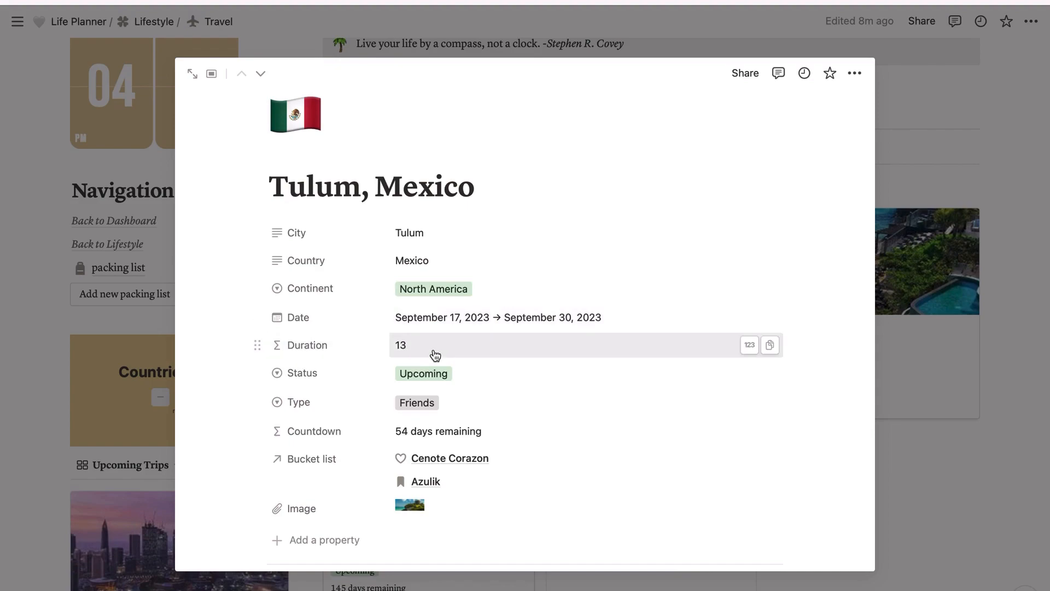
# Step: View the available options for the trip's Status and Type properties without choosing any
pyautogui.scroll(-3, 435, 355)
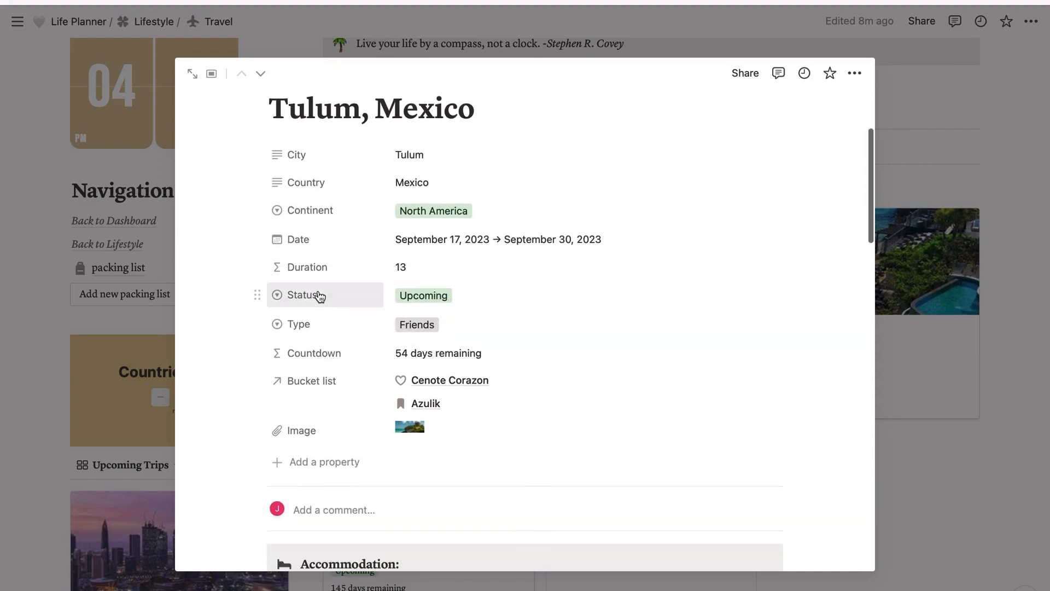
pyautogui.click(421, 299)
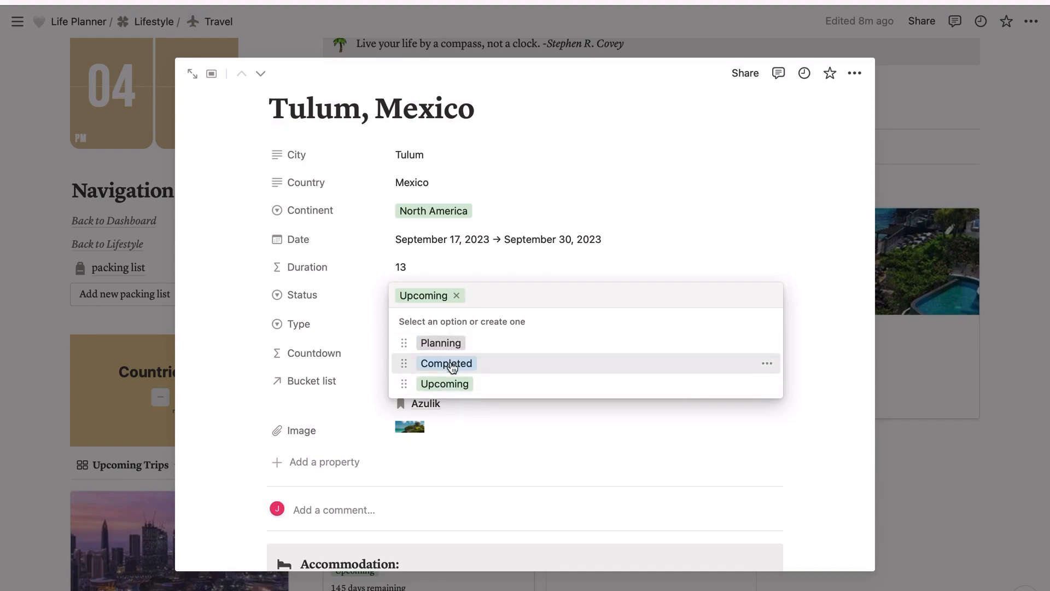
pyautogui.click(671, 211)
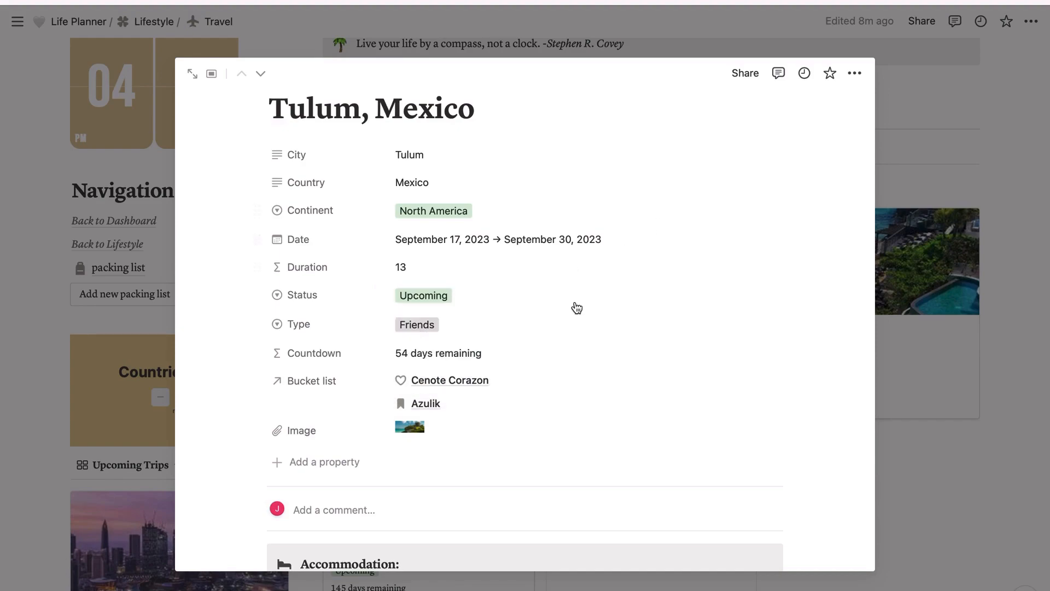
pyautogui.scroll(-2, 576, 306)
pyautogui.scroll(-1, 576, 306)
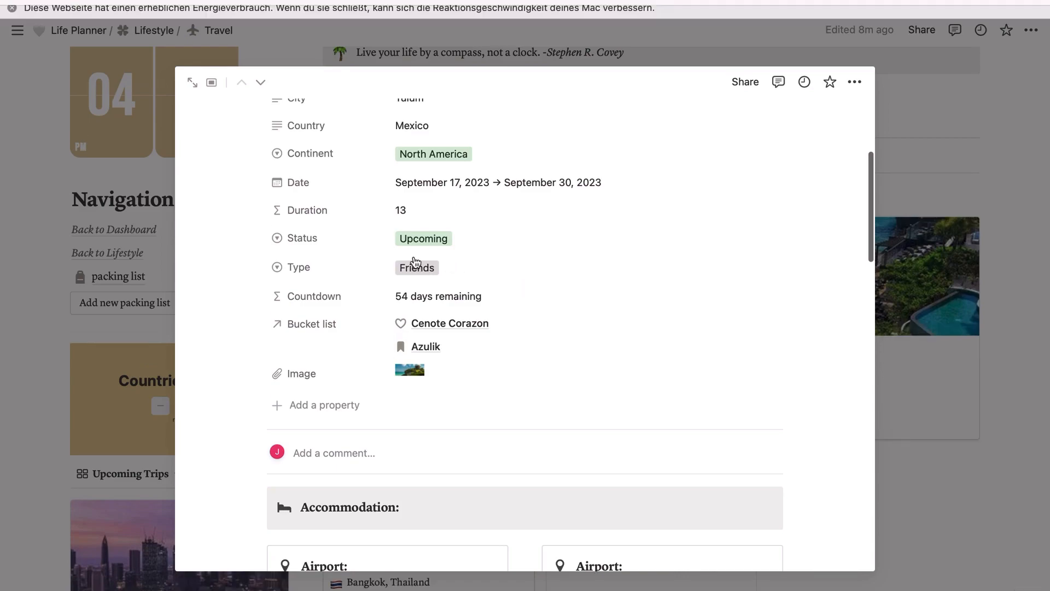
pyautogui.click(433, 285)
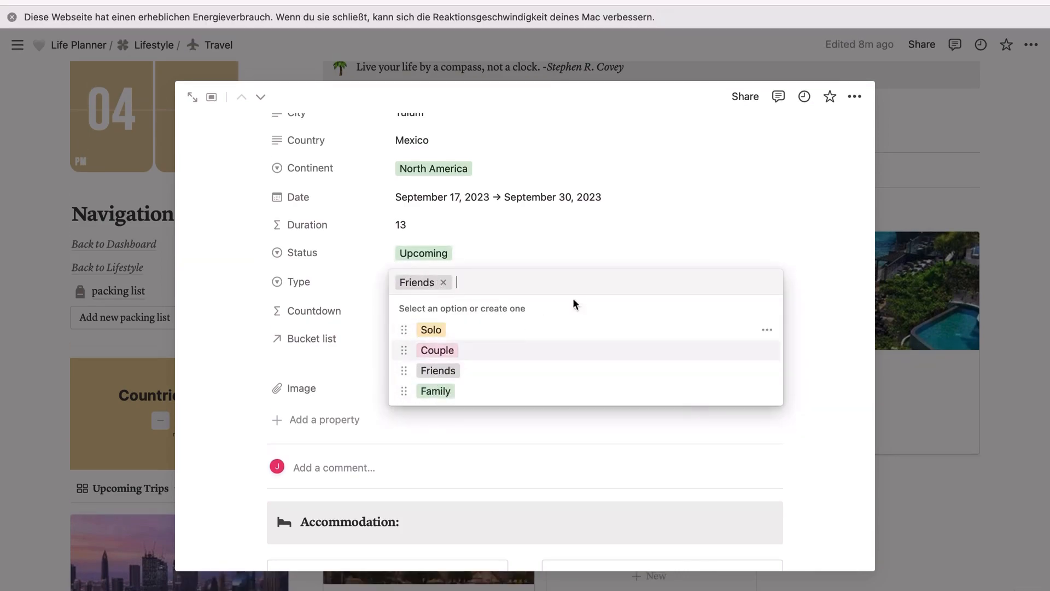
pyautogui.click(681, 220)
# Step: Review the trip's Countdown, Bucket list and Image properties and the start of its page content
pyautogui.scroll(-1, 682, 224)
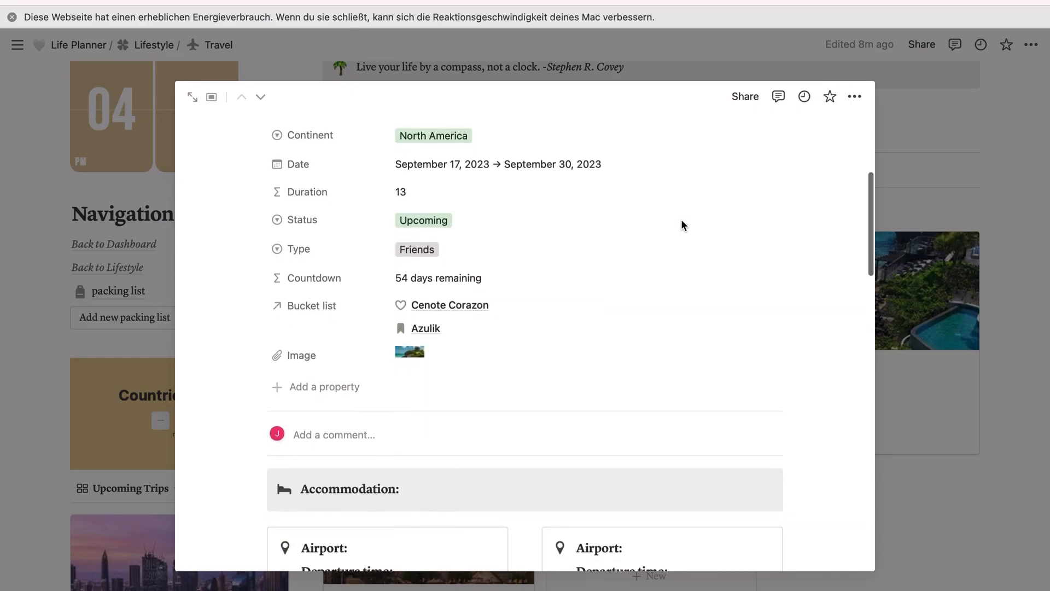
pyautogui.scroll(2, 565, 234)
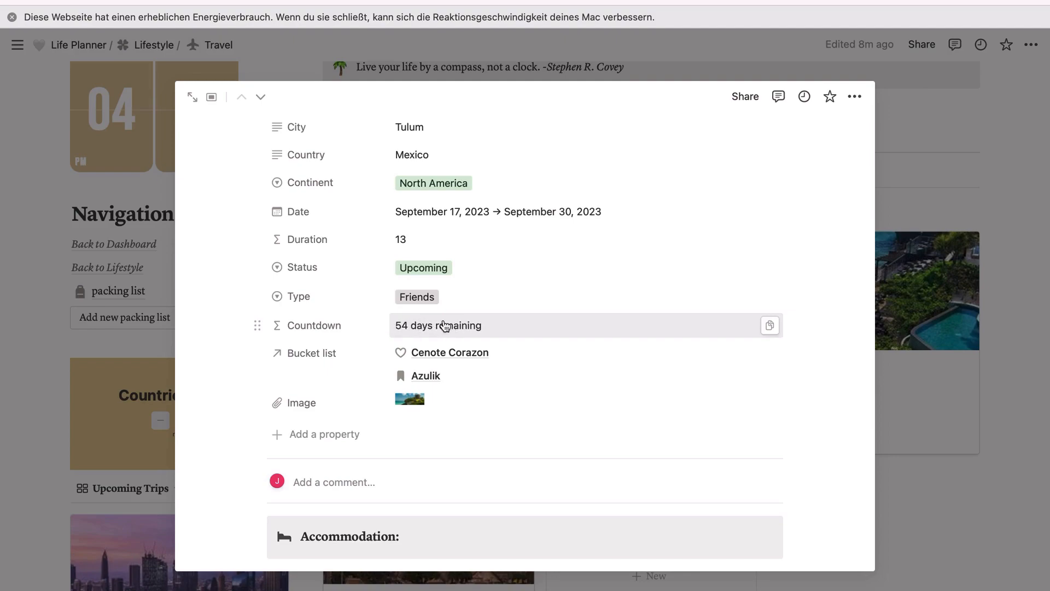
pyautogui.scroll(-2, 546, 272)
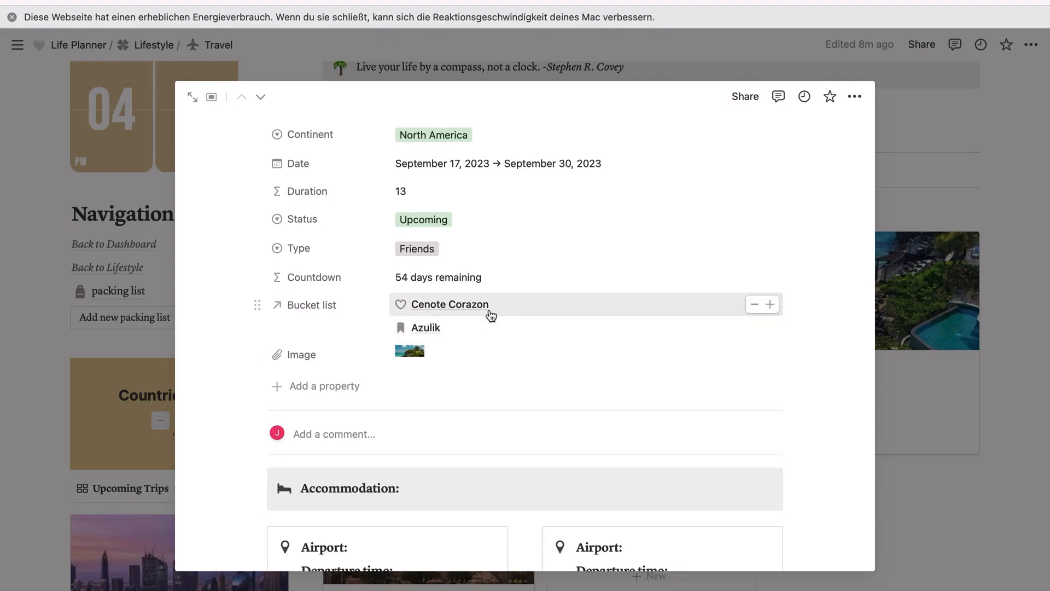
pyautogui.scroll(-2, 490, 313)
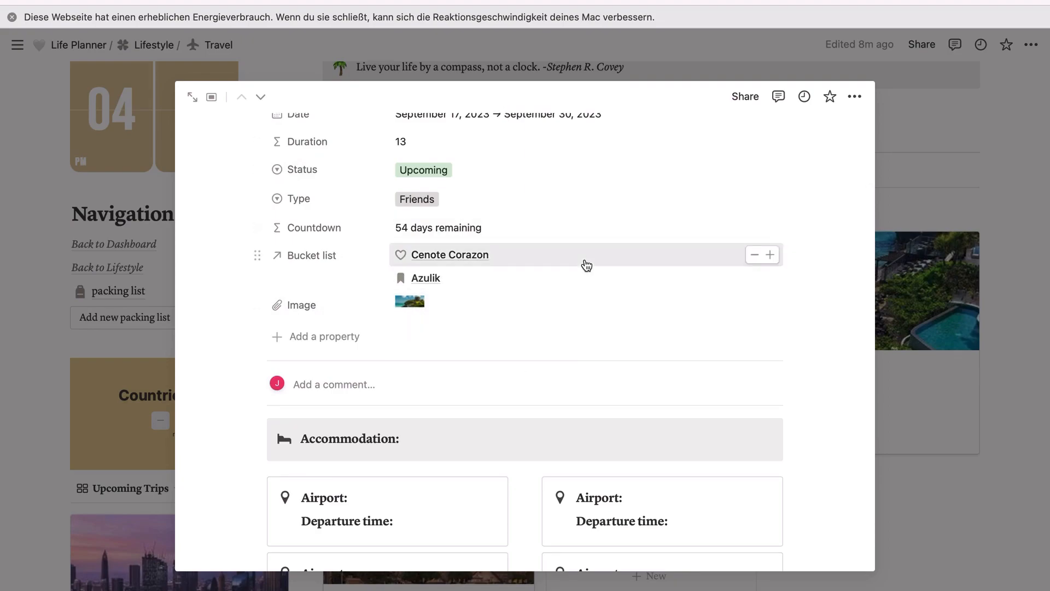
pyautogui.scroll(-3, 530, 330)
pyautogui.scroll(2, 530, 330)
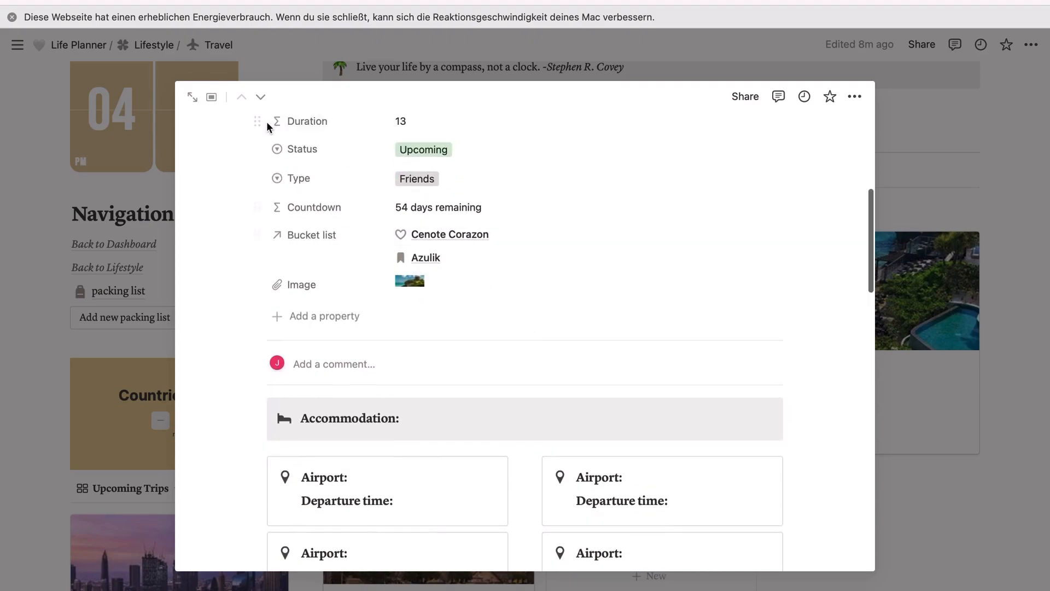
# Step: Open the Tulum, Mexico trip as a full page and examine its sections from Accommodation down to Packing list
pyautogui.click(193, 98)
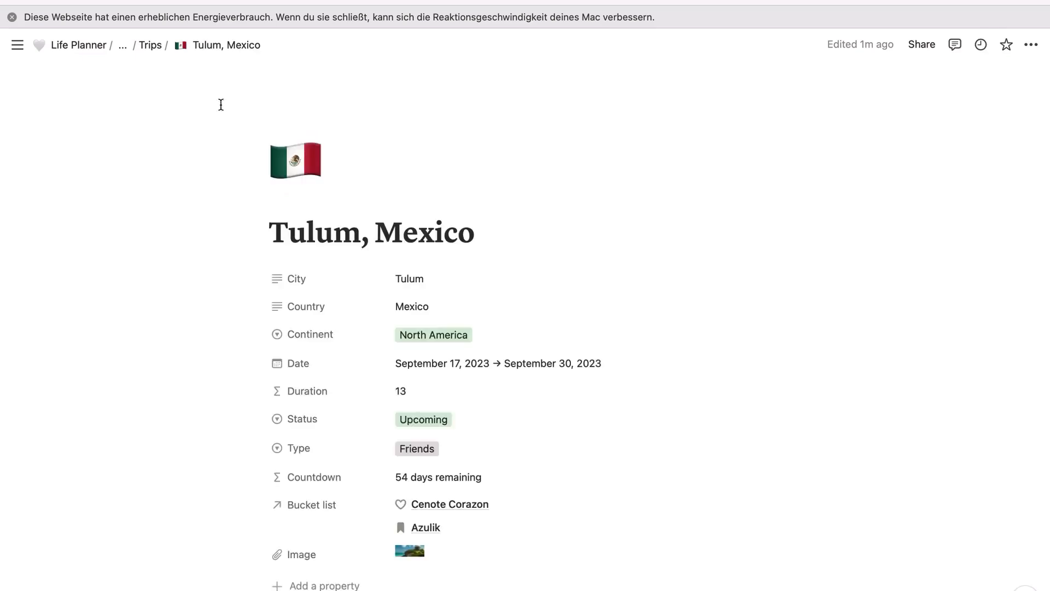
pyautogui.scroll(-10, 499, 288)
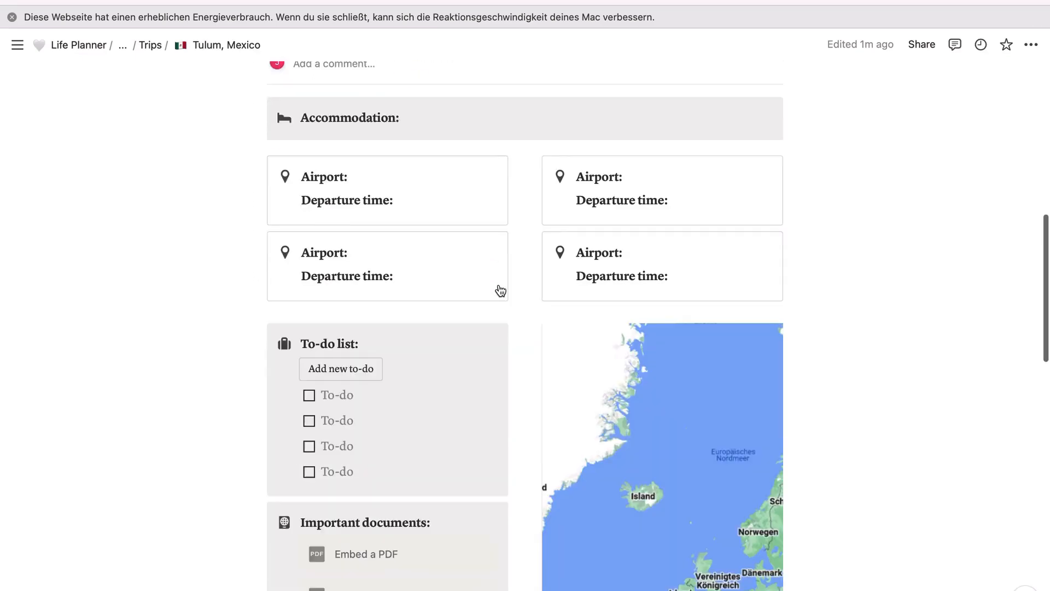
pyautogui.scroll(2, 500, 290)
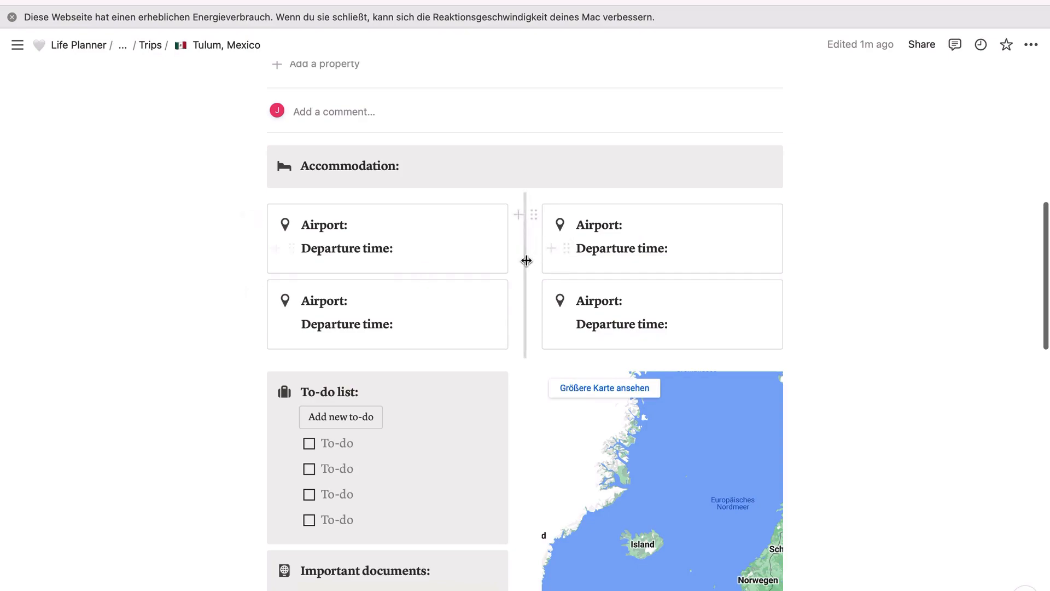
pyautogui.scroll(-3, 526, 260)
pyautogui.scroll(-1, 526, 259)
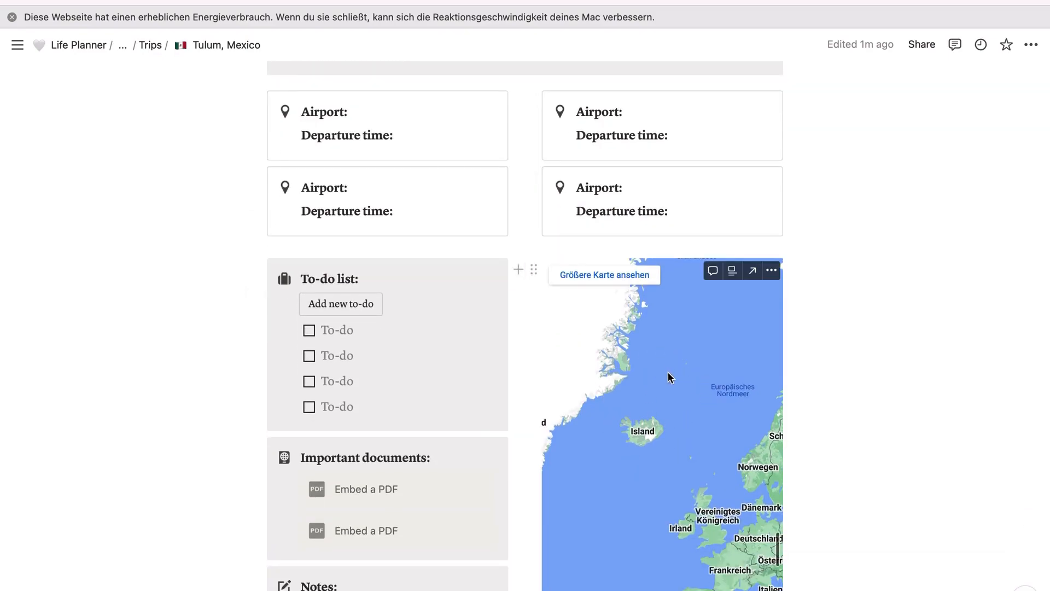
pyautogui.scroll(-3, 475, 329)
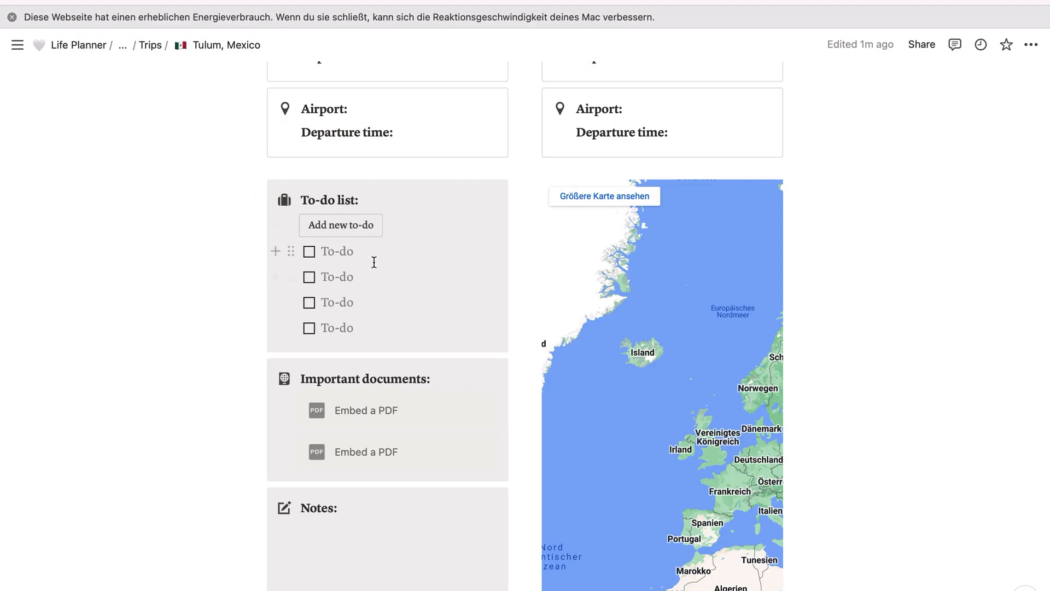
pyautogui.scroll(-2, 355, 275)
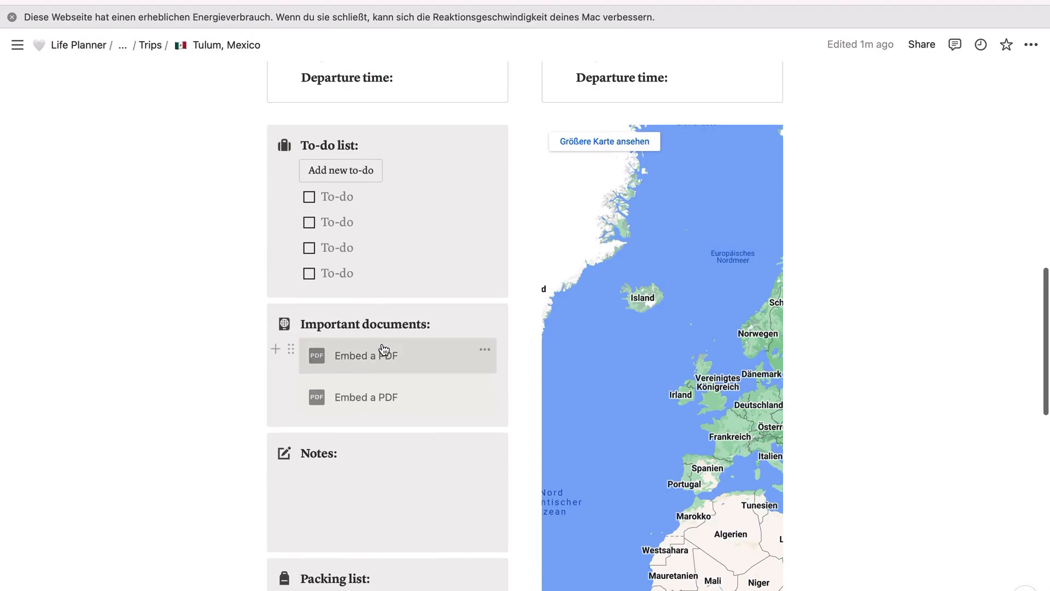
pyautogui.scroll(-2, 387, 375)
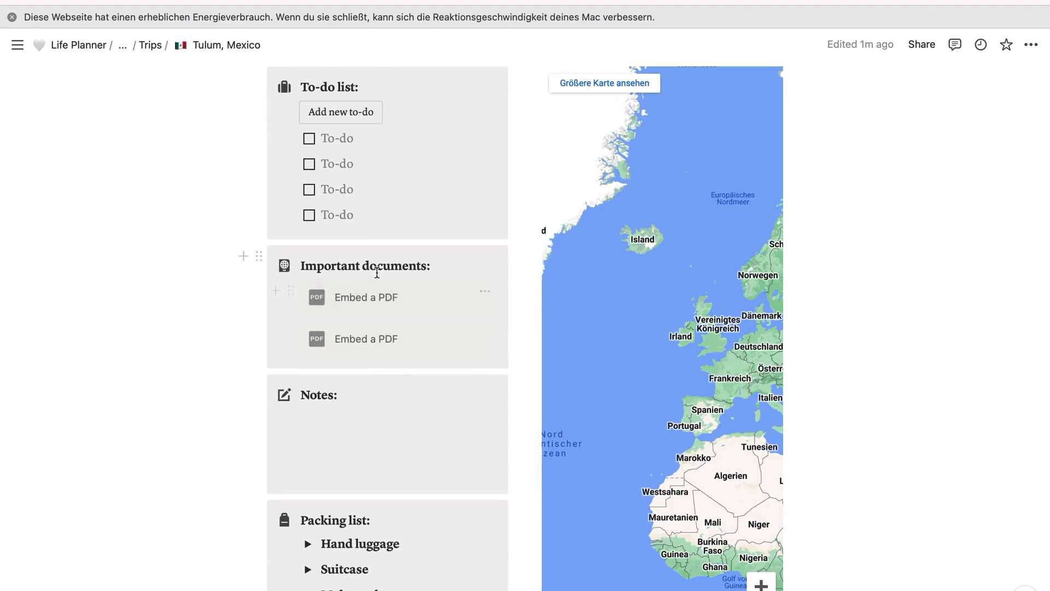
pyautogui.scroll(-3, 386, 294)
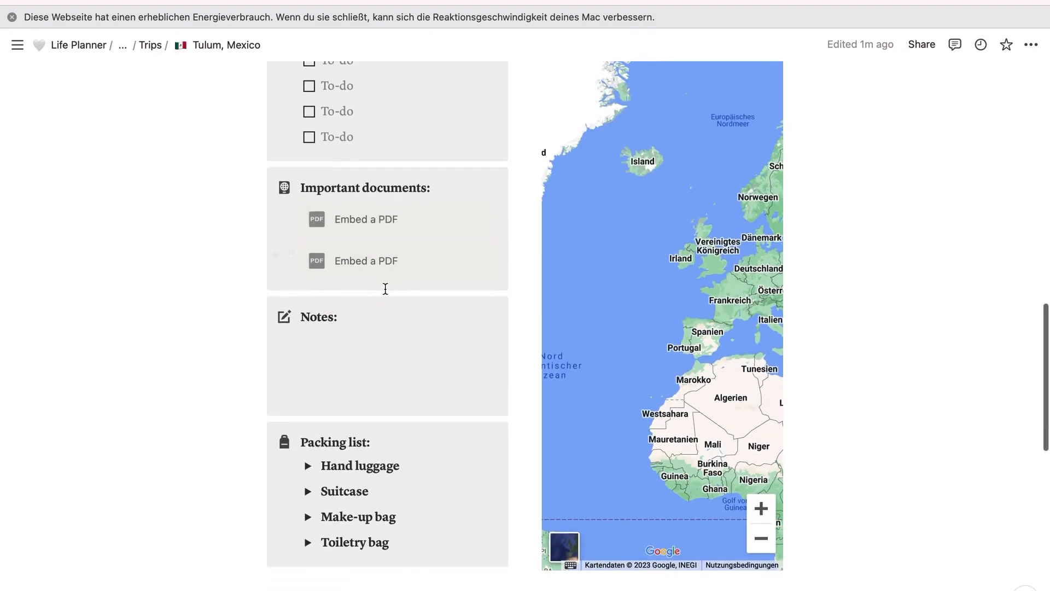
# Step: Review the Important documents, Notes and Packing list sections, expanding the Hand luggage checklist and collapsing it again
pyautogui.scroll(-1, 356, 357)
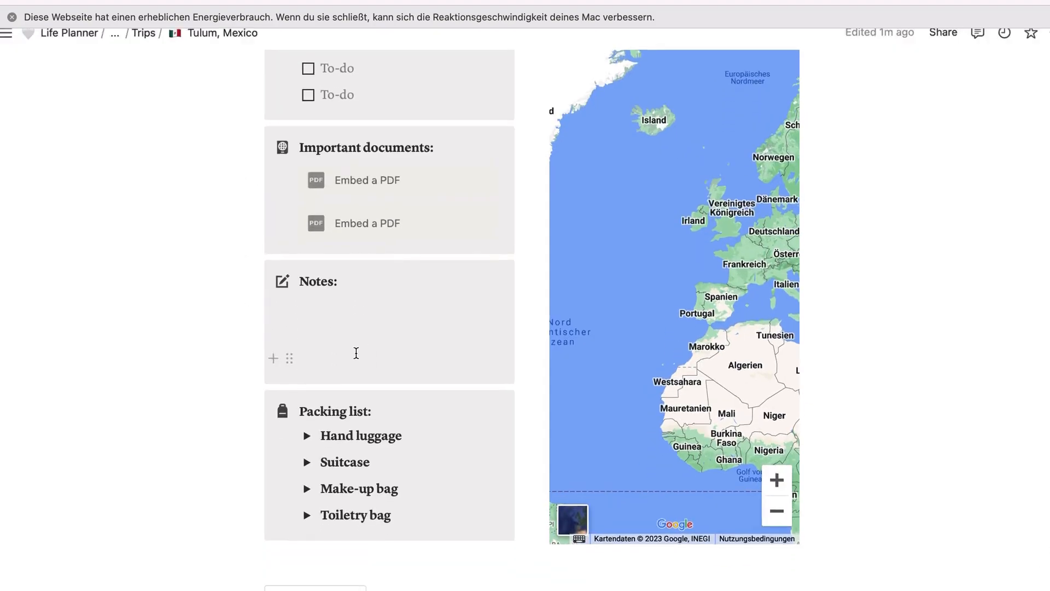
pyautogui.scroll(5, 356, 352)
pyautogui.scroll(-5, 367, 374)
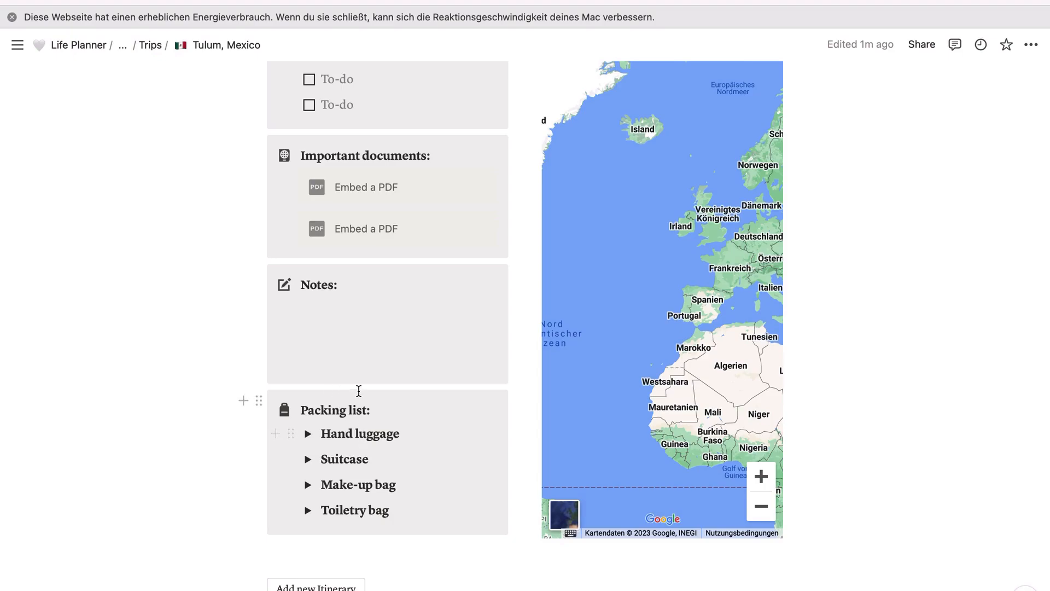
pyautogui.click(309, 434)
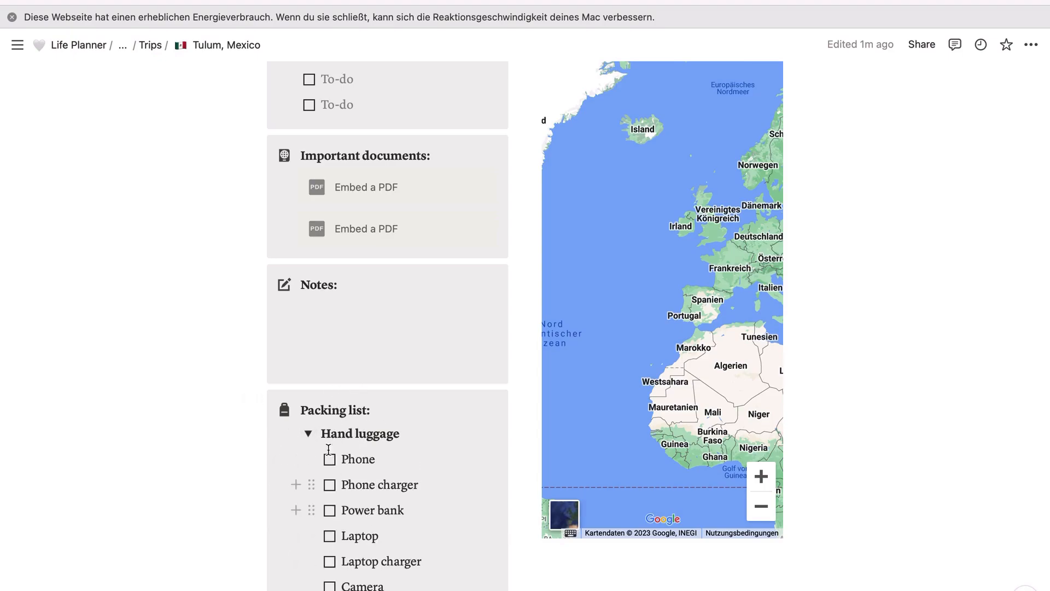
pyautogui.click(309, 434)
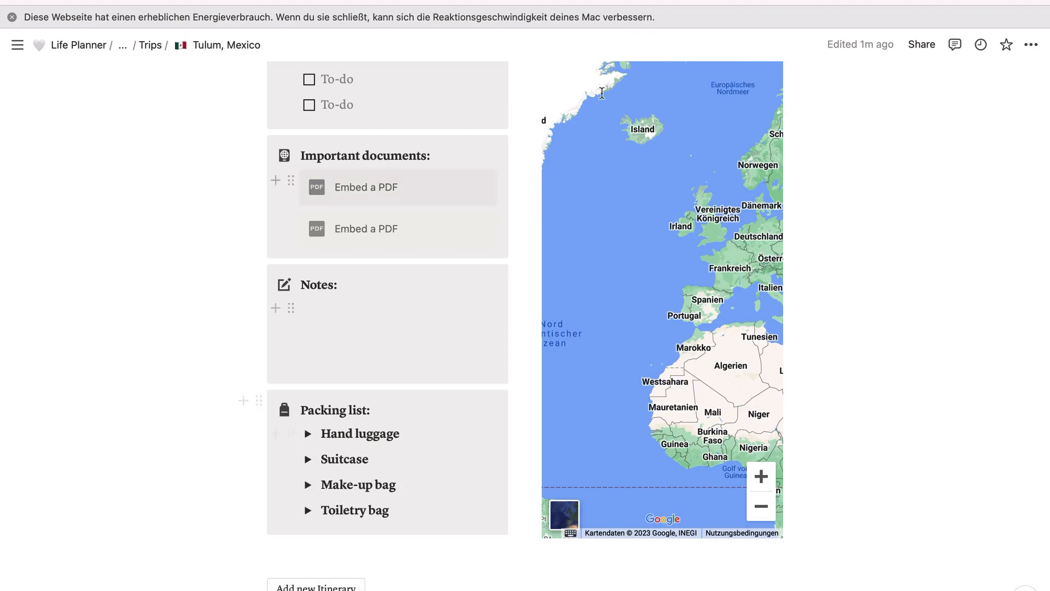
# Step: Add a new activity to the trip's Itinerary, keeping the name New activity, and open its page
pyautogui.scroll(-1, 414, 374)
pyautogui.scroll(-5, 414, 374)
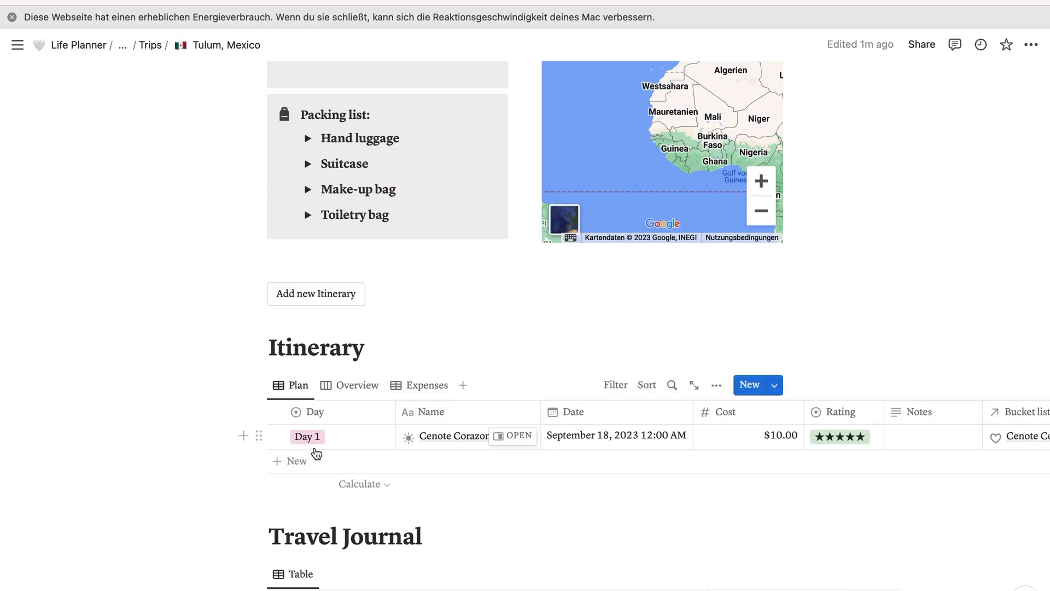
pyautogui.click(277, 461)
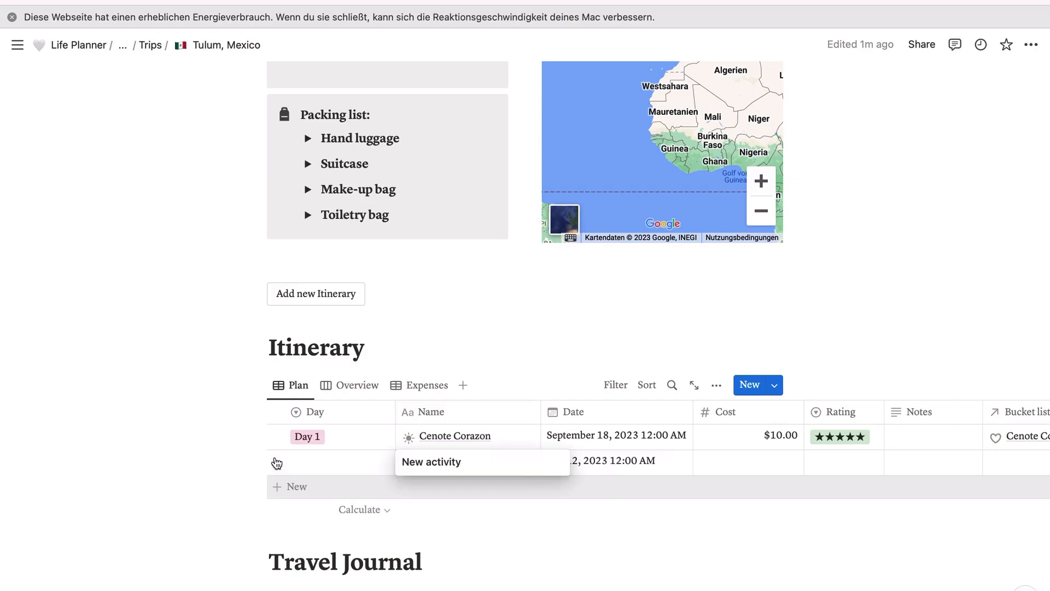
pyautogui.press('Return')
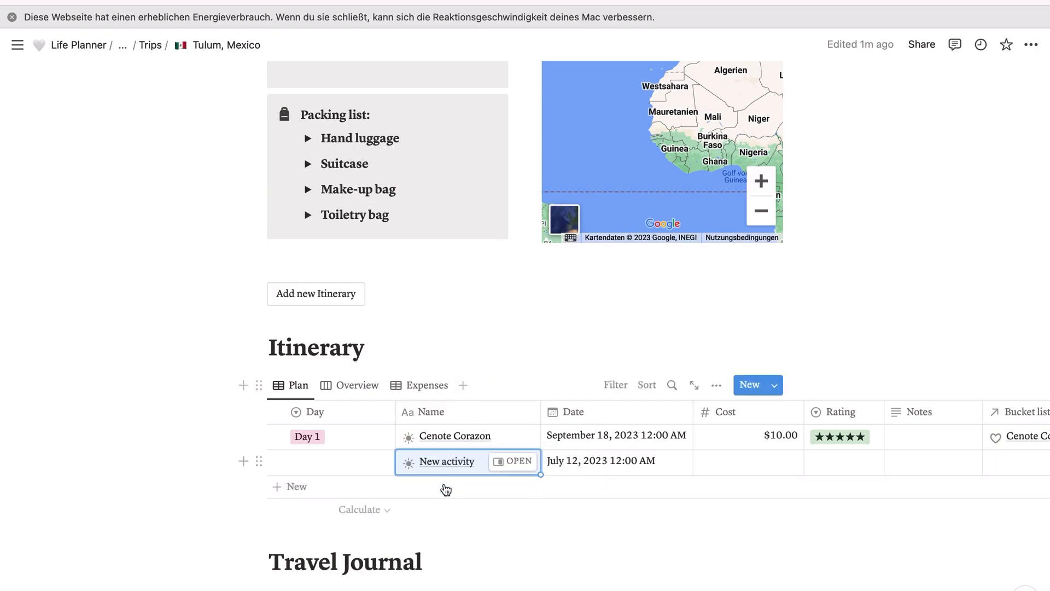
pyautogui.click(516, 463)
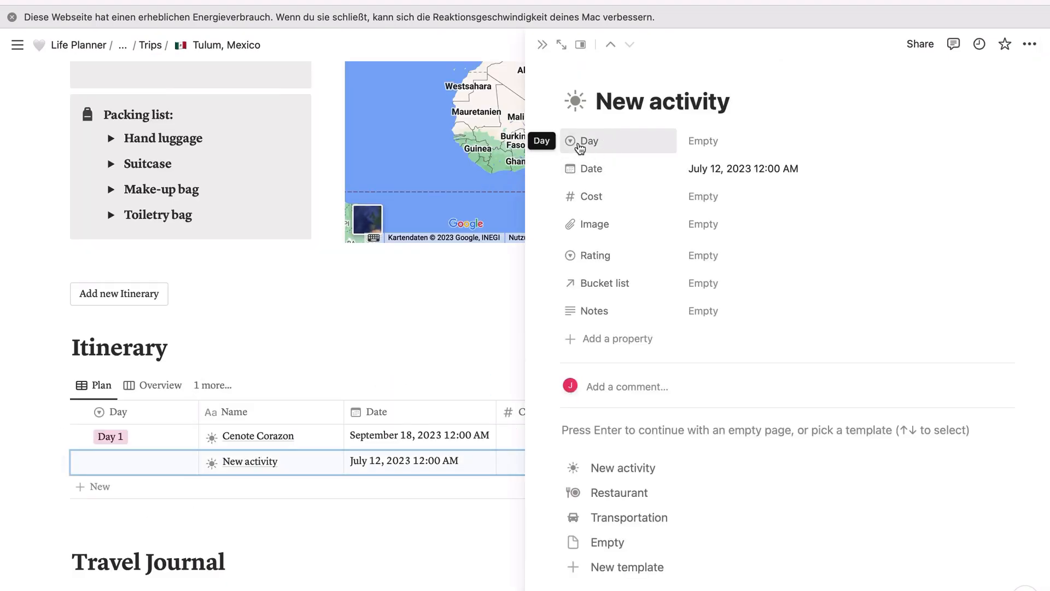
# Step: Review the available Day options and assign the new activity to Day 1
pyautogui.click(710, 144)
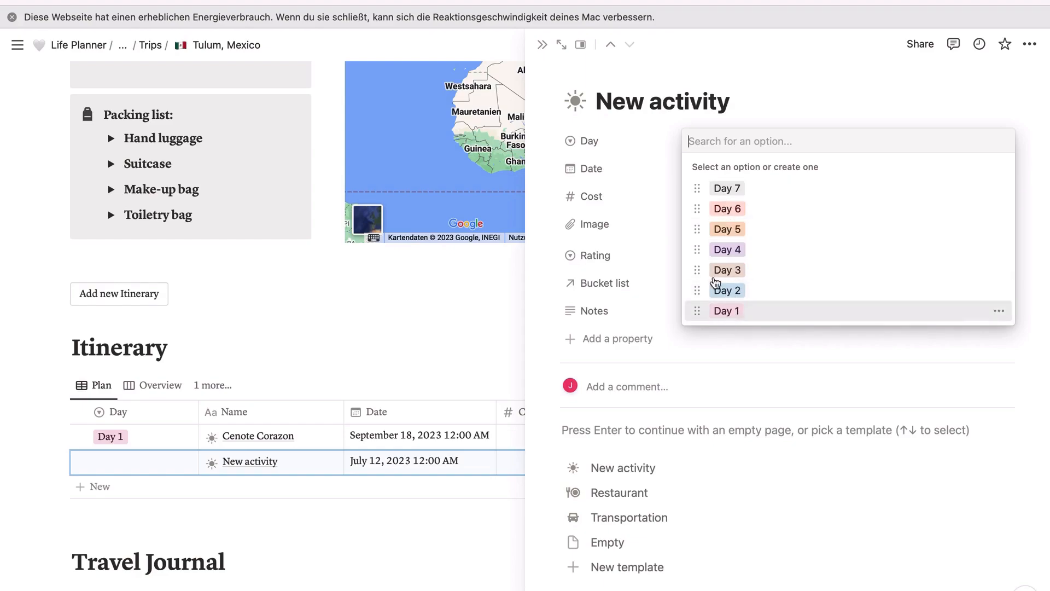
pyautogui.click(752, 84)
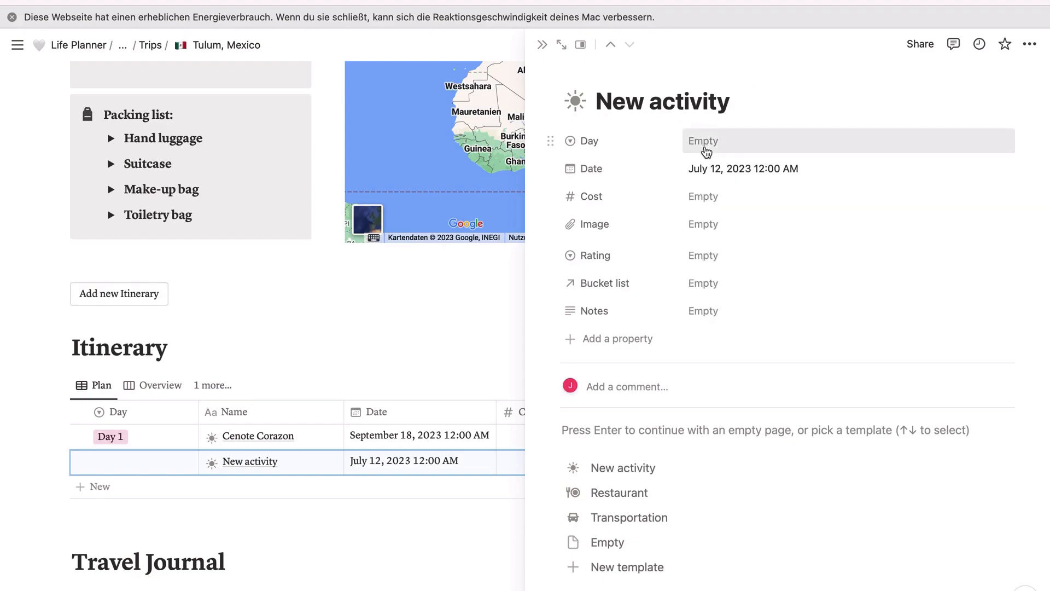
pyautogui.click(703, 145)
pyautogui.click(726, 310)
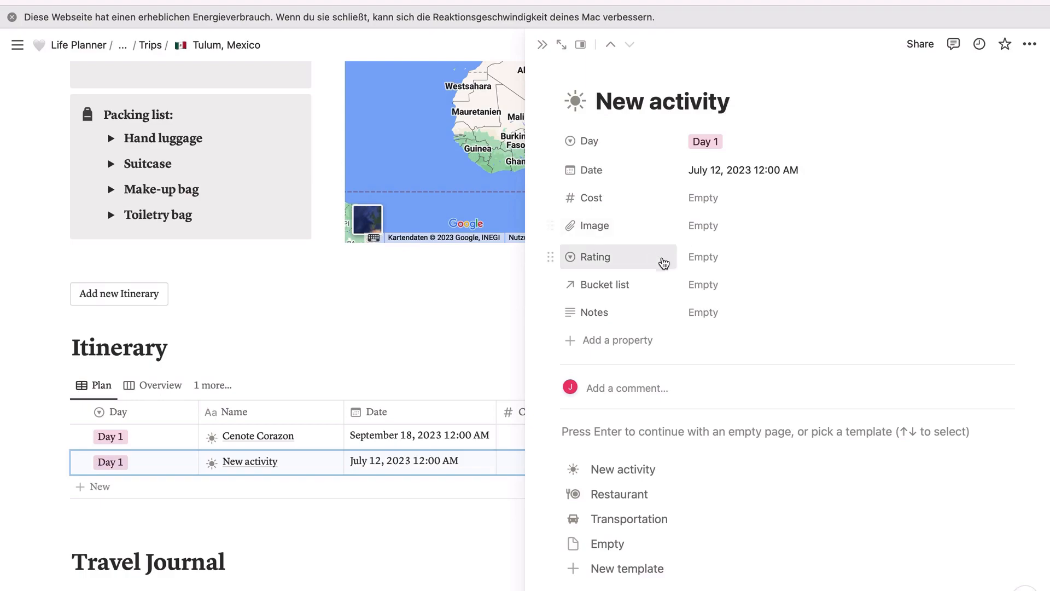
# Step: View the activity's Rating options without choosing any, and link the Cenote Corazon page as its Bucket list entry
pyautogui.click(706, 263)
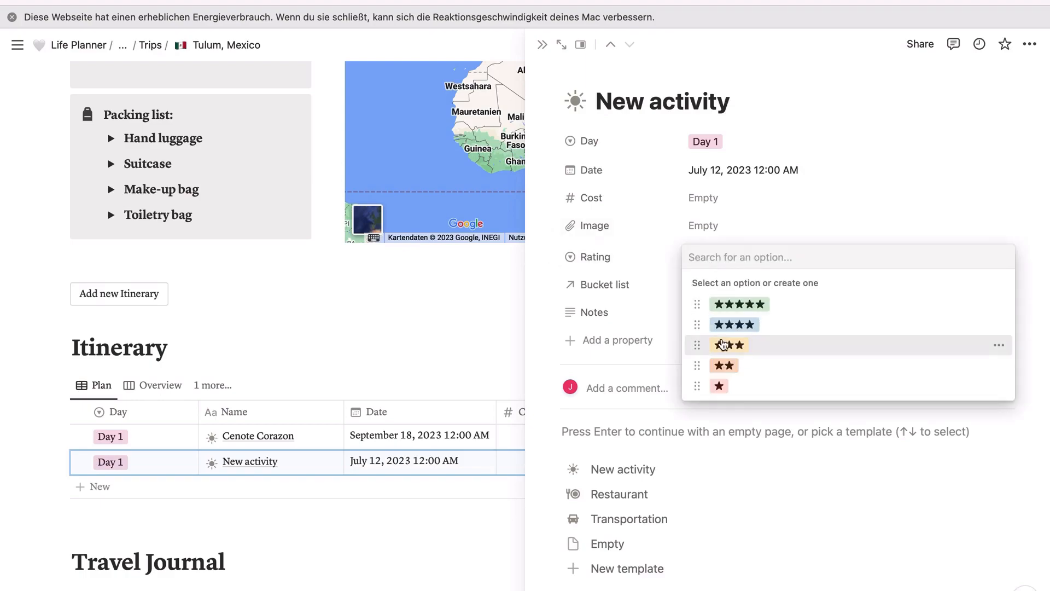
pyautogui.click(773, 220)
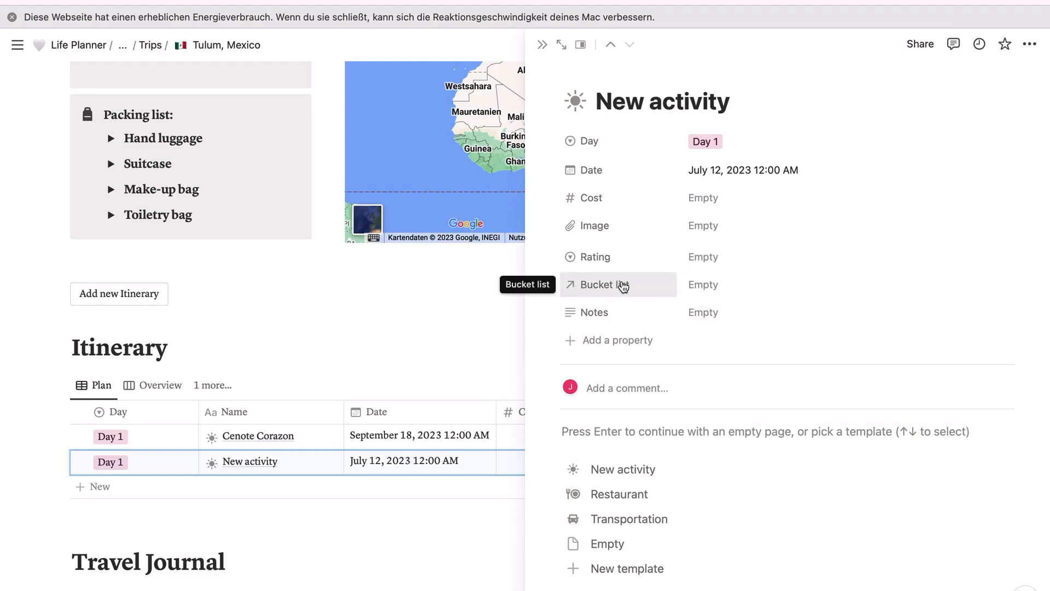
pyautogui.click(711, 286)
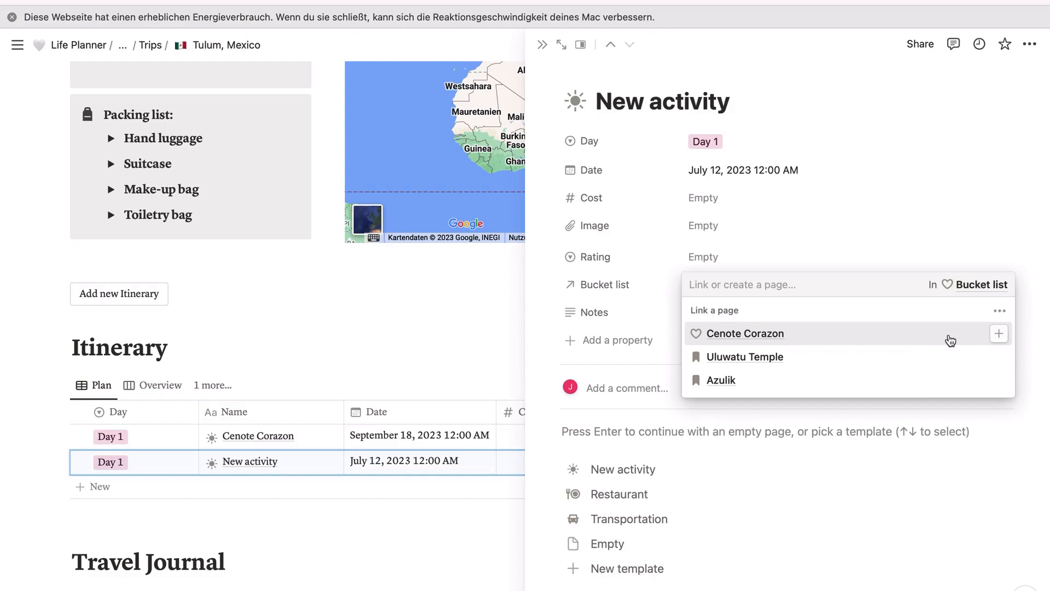
pyautogui.click(1000, 334)
pyautogui.click(908, 213)
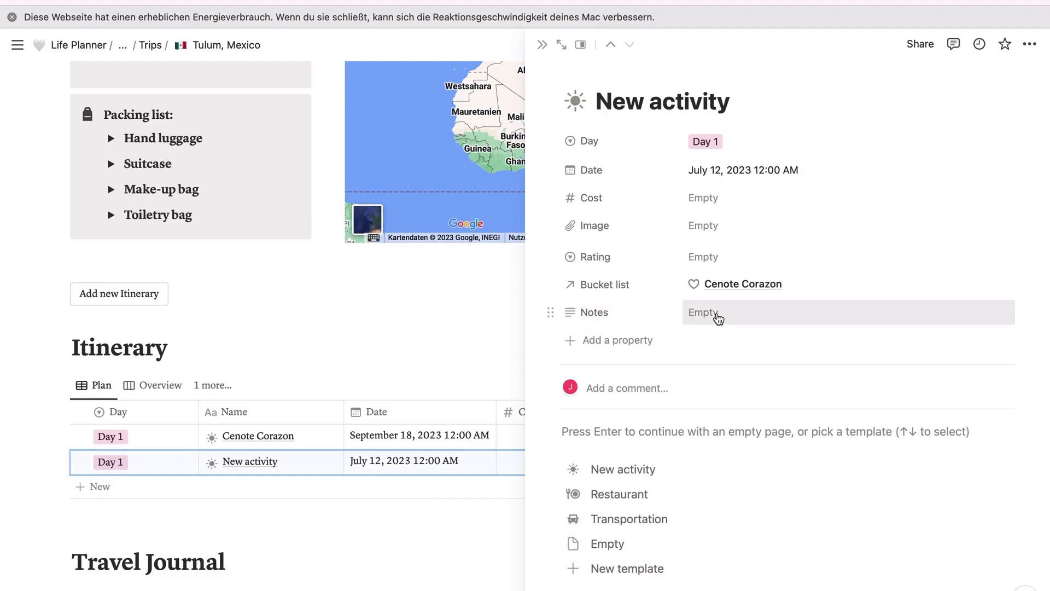
# Step: Apply the Transportation template to the activity, switch back to the New activity template, and close the activity page
pyautogui.click(618, 523)
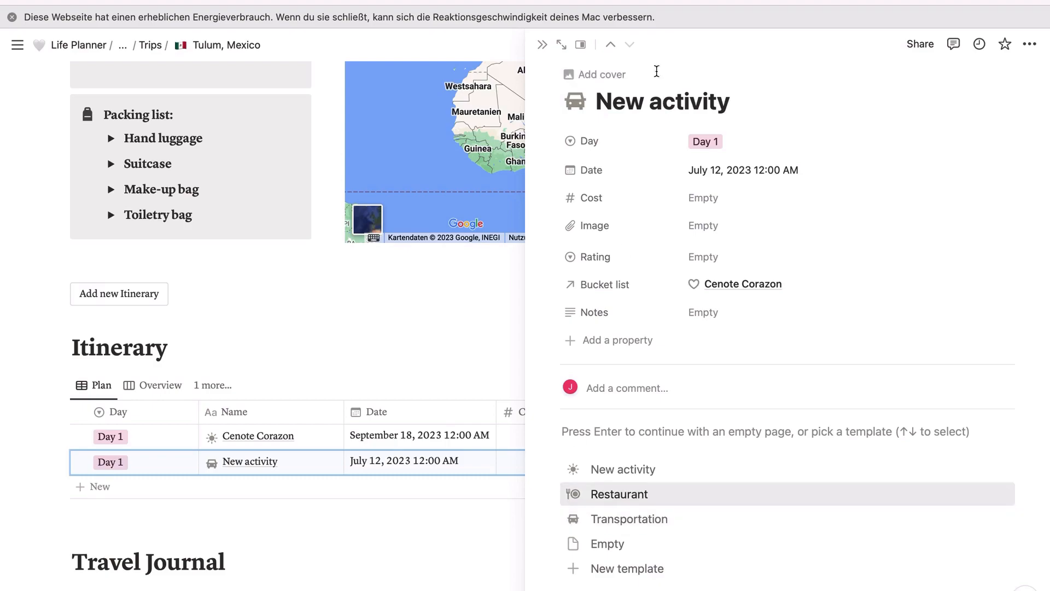
pyautogui.click(619, 480)
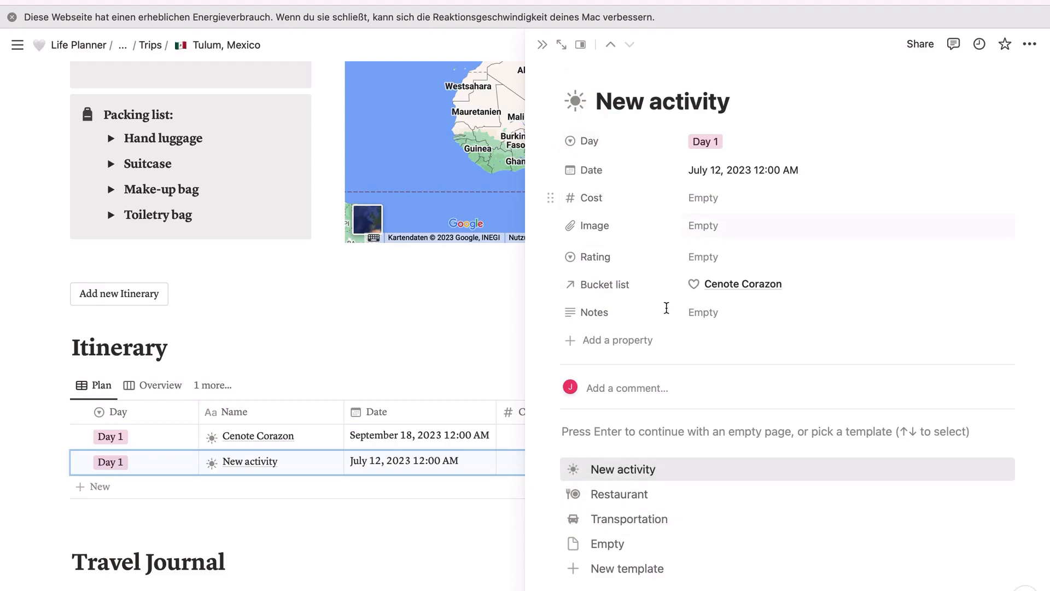
pyautogui.click(541, 44)
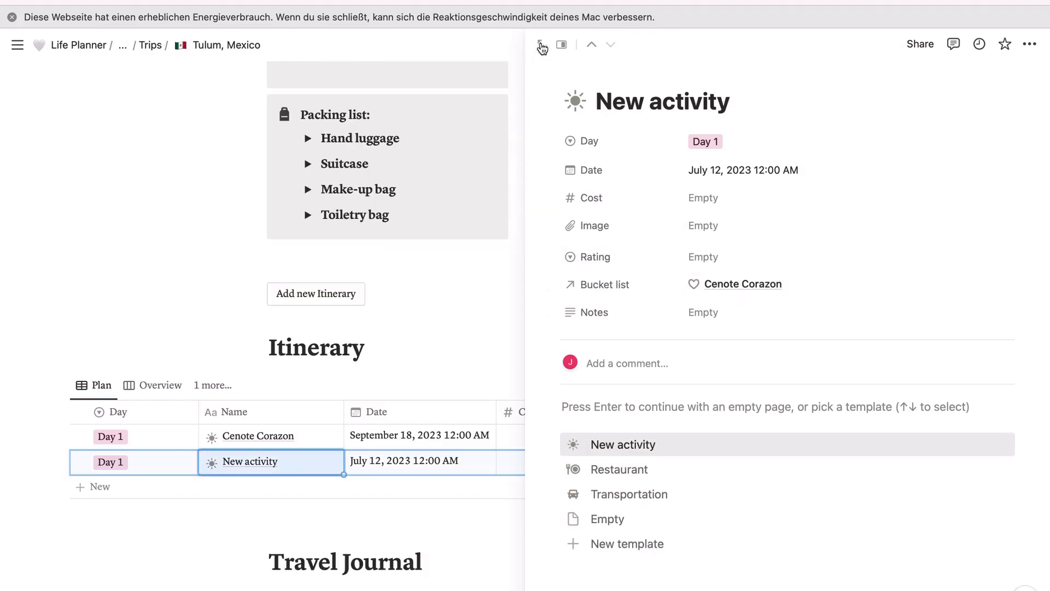
# Step: Show the Itinerary in its Overview view and examine the activity cards grouped under Day 1
pyautogui.scroll(-2, 517, 268)
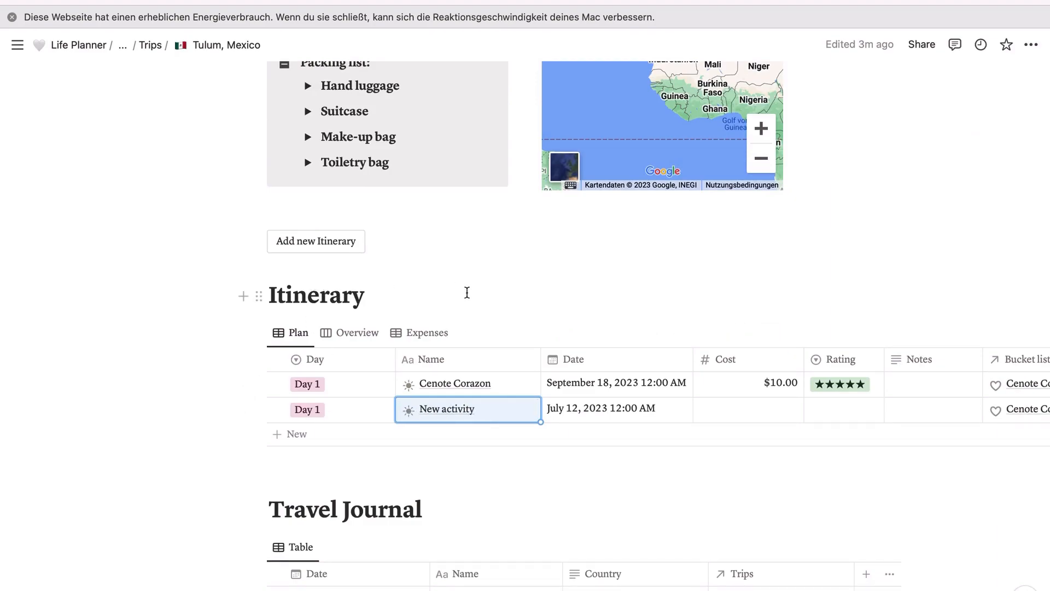
pyautogui.click(353, 333)
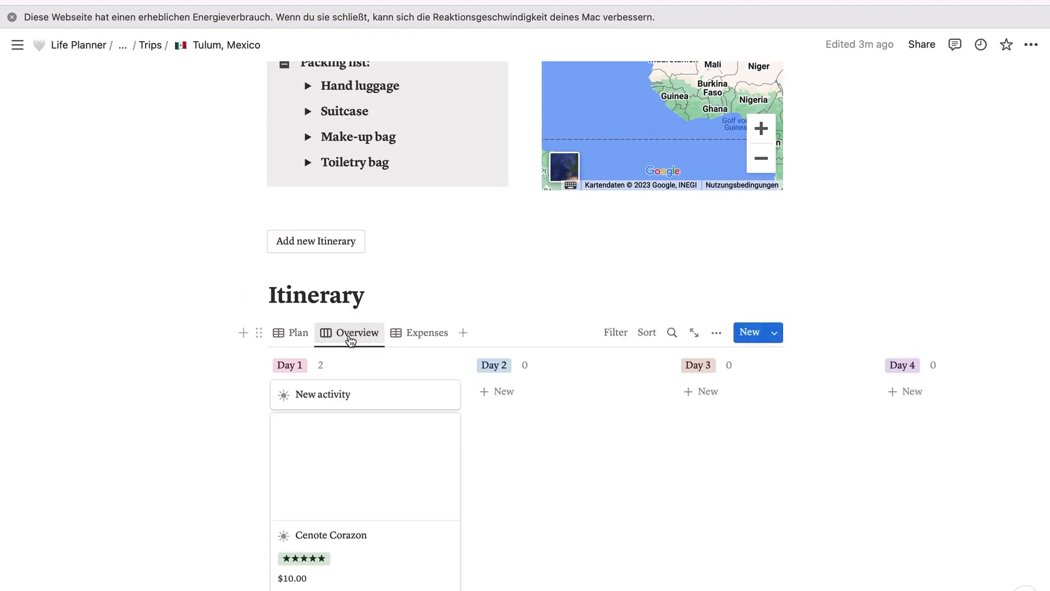
pyautogui.scroll(-3, 397, 410)
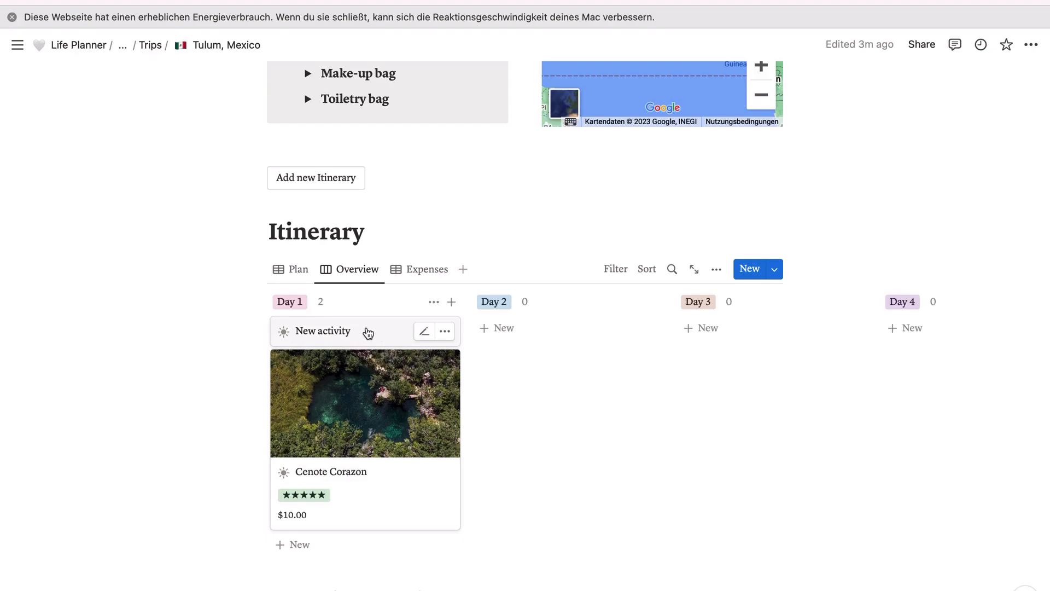
pyautogui.click(338, 333)
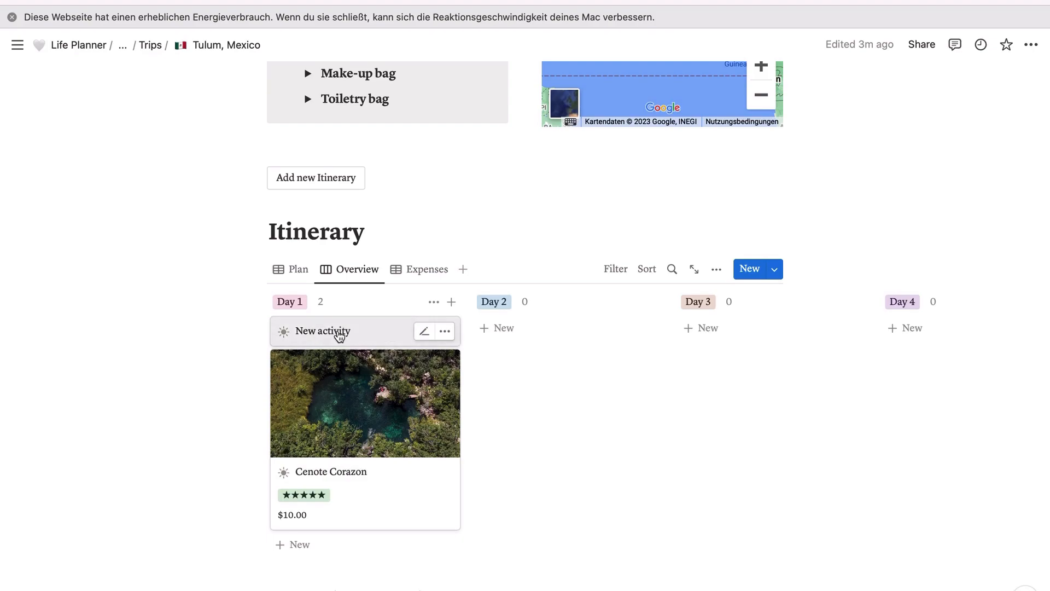
pyautogui.click(504, 398)
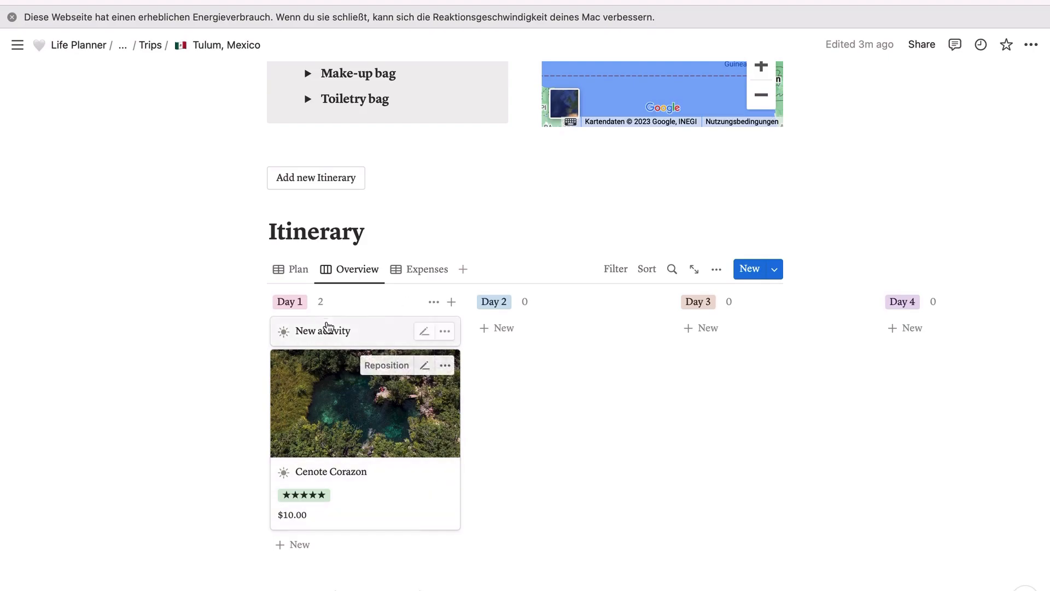
pyautogui.scroll(-1, 326, 416)
pyautogui.scroll(1, 326, 415)
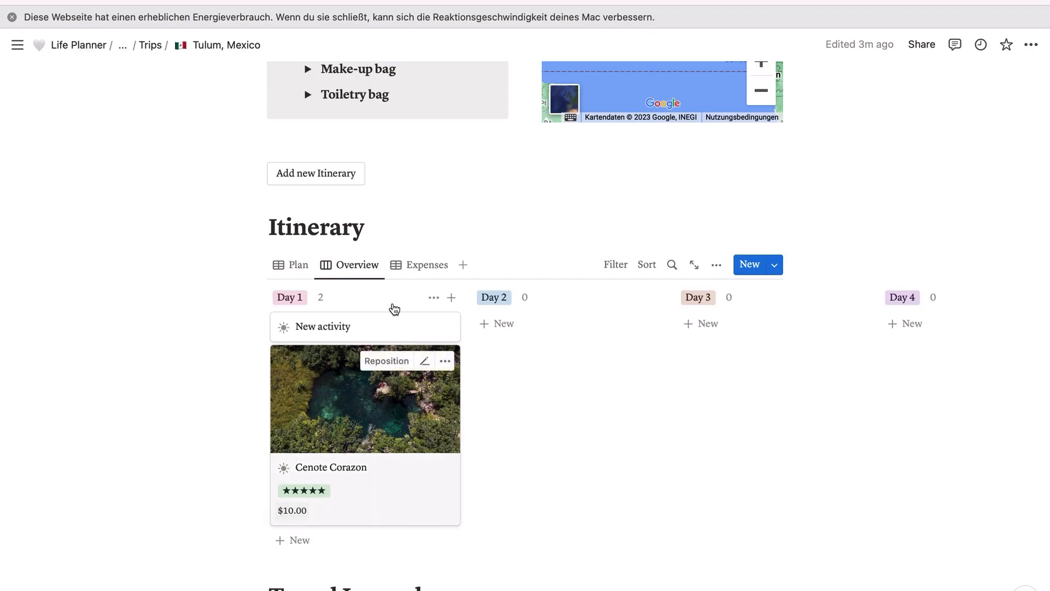
# Step: Show the Itinerary's Expenses view, return to the Plan view, and look at the Travel Journal table below
pyautogui.click(426, 271)
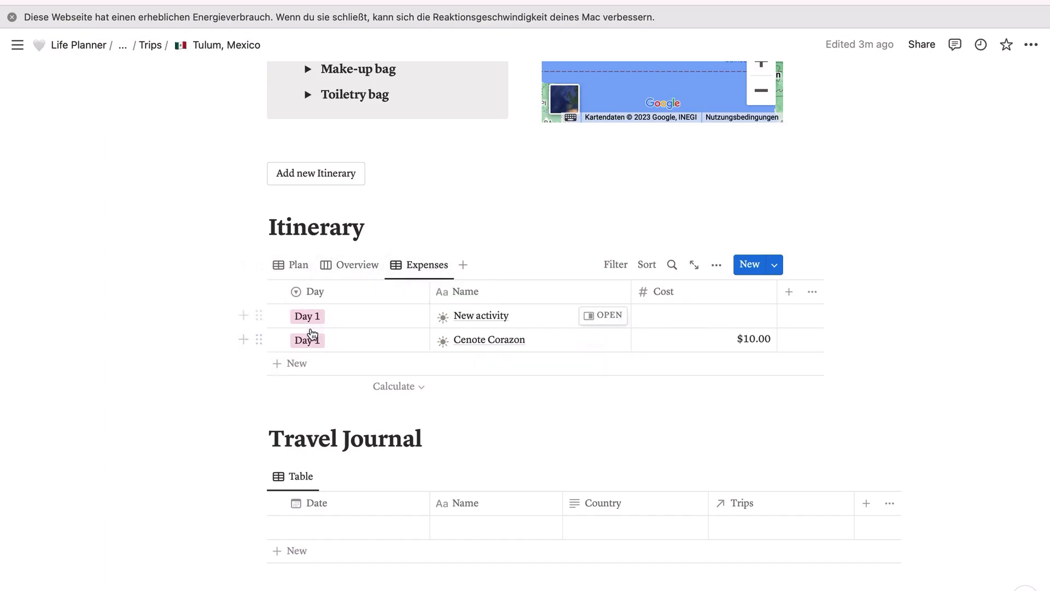
pyautogui.click(300, 272)
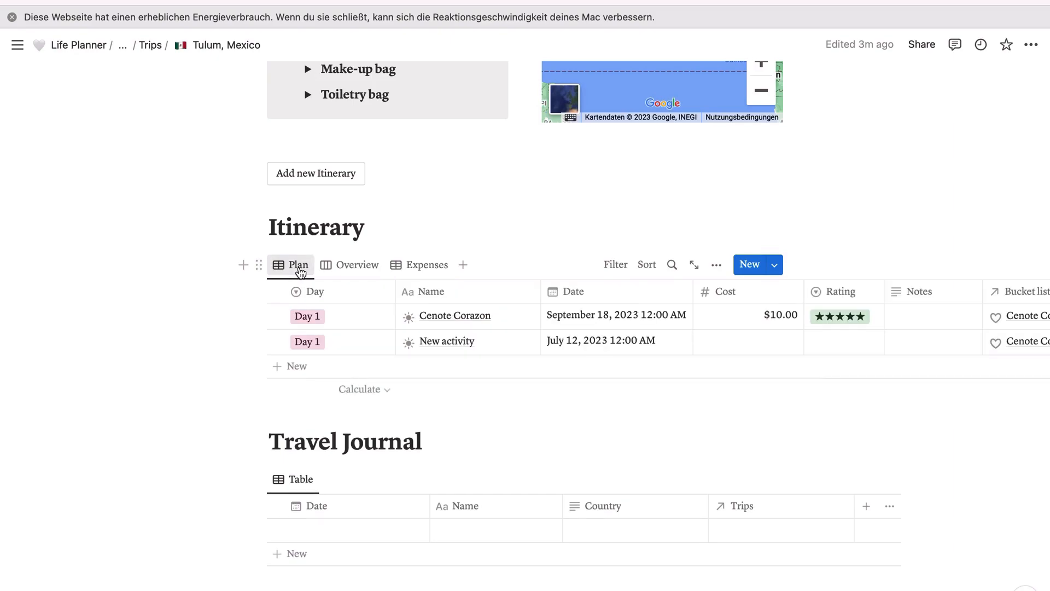
pyautogui.scroll(-2, 412, 308)
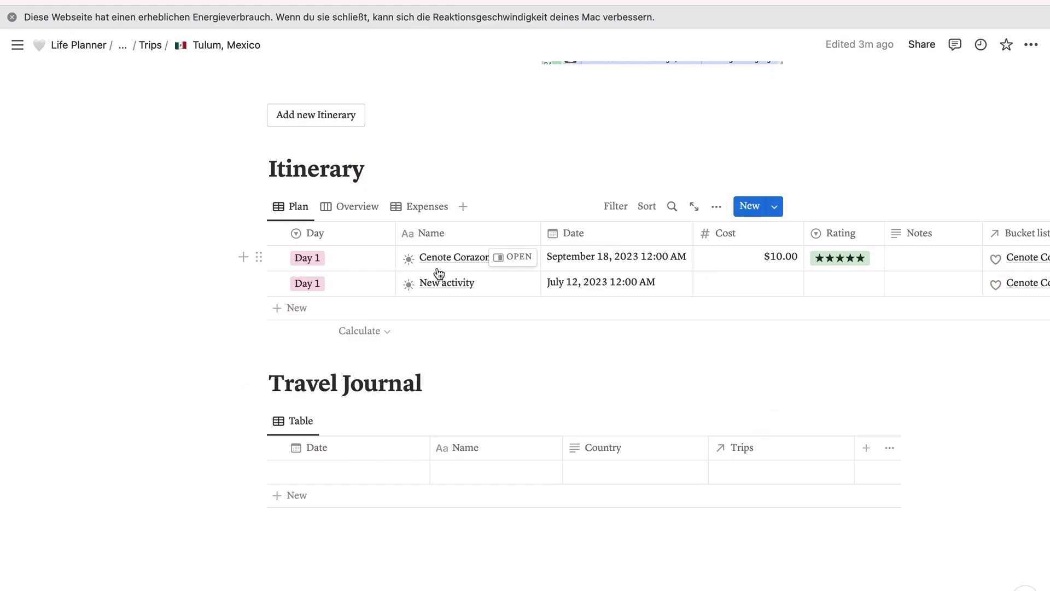
# Step: Leave the Tulum, Mexico page, go back through Trips to the Travel page, and view its trip gallery
pyautogui.scroll(10, 354, 403)
pyautogui.scroll(15, 355, 403)
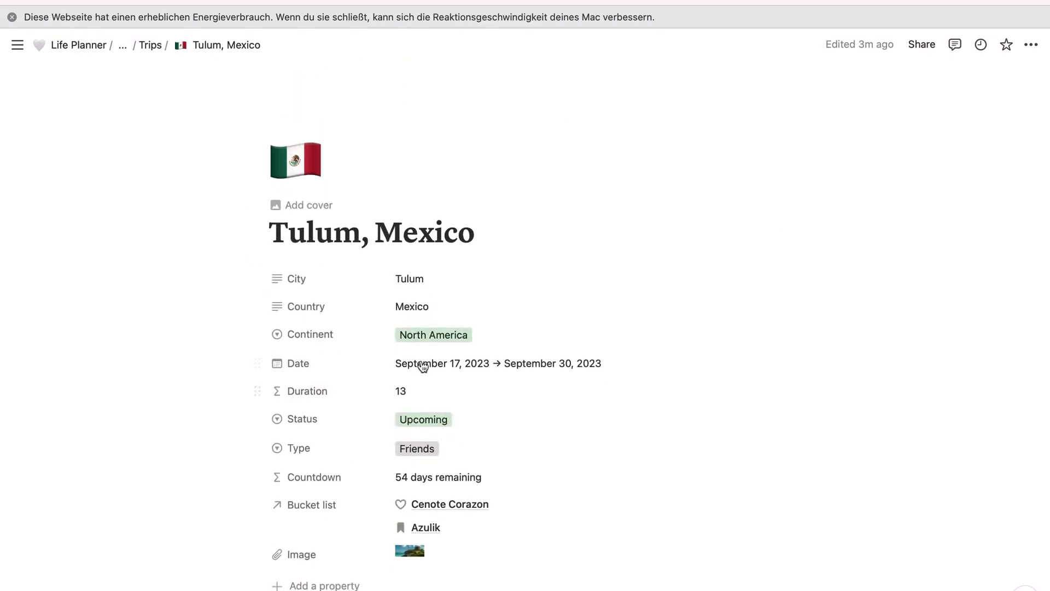
pyautogui.click(162, 50)
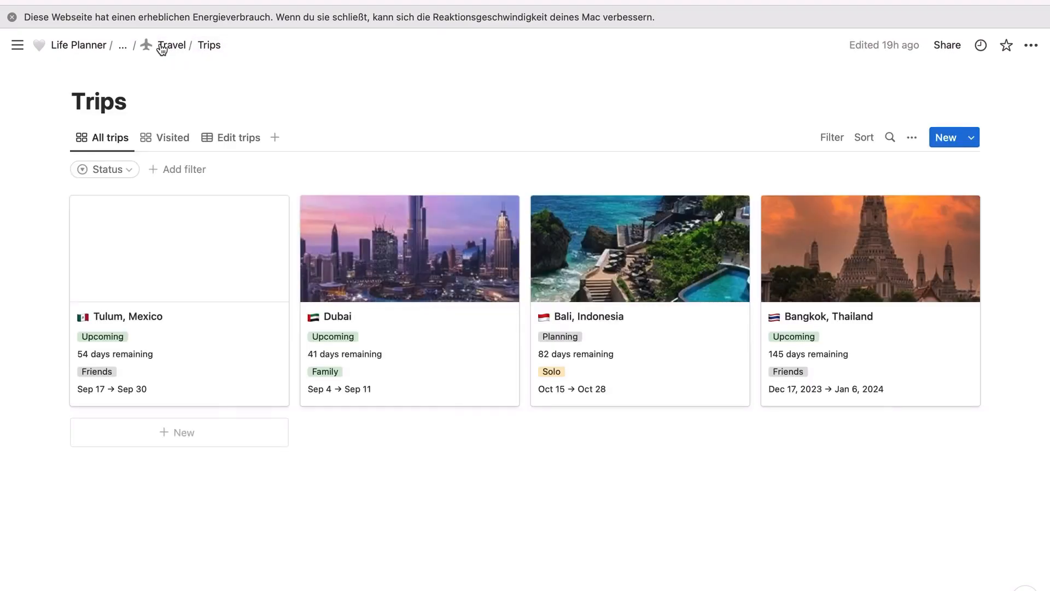
pyautogui.click(160, 47)
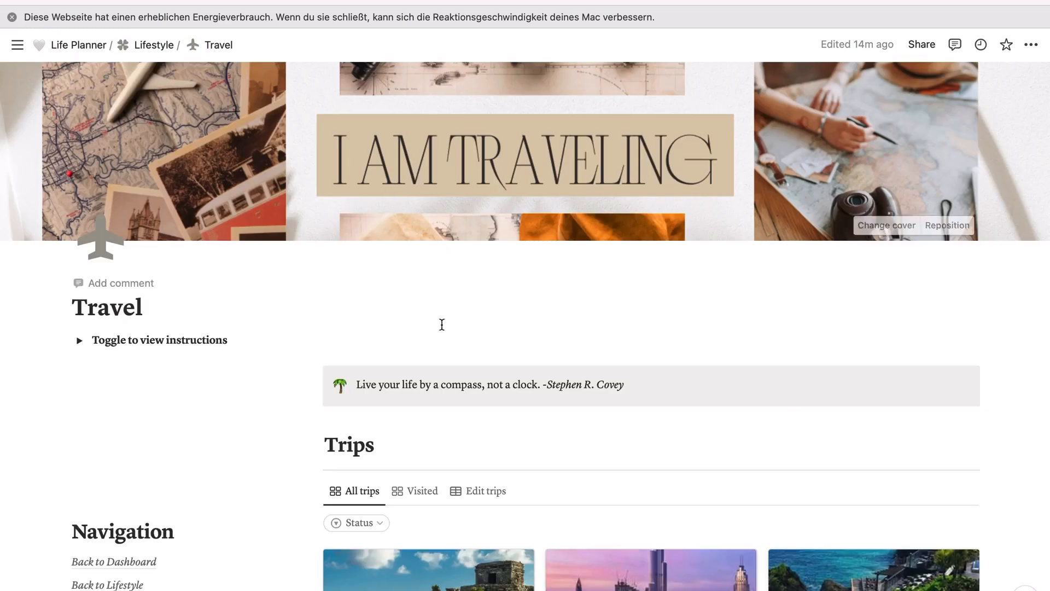
pyautogui.scroll(-5, 581, 264)
pyautogui.scroll(-4, 581, 263)
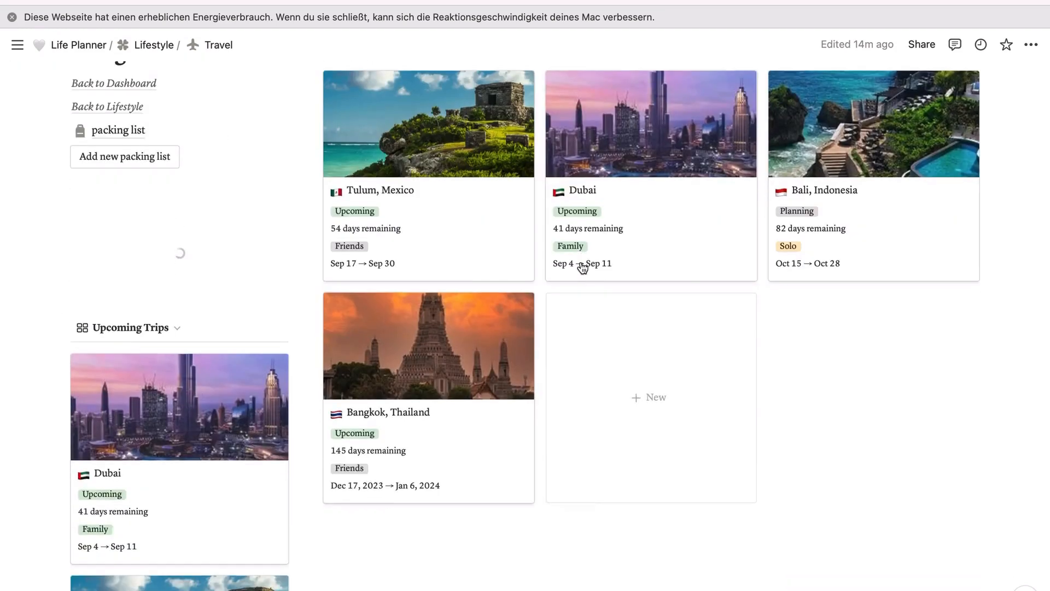